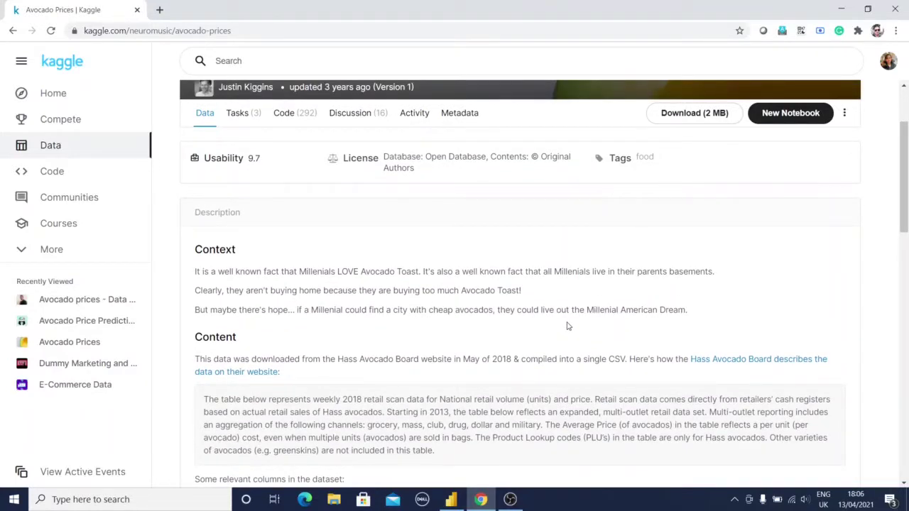
# Start a Text/CSV data import in Power BI Desktop.
pyautogui.scroll(2, 411, 183)
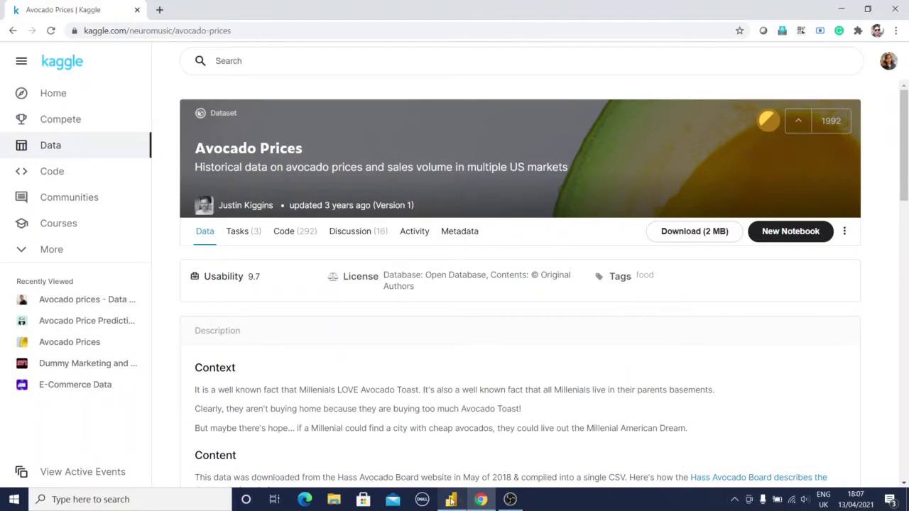
pyautogui.click(451, 499)
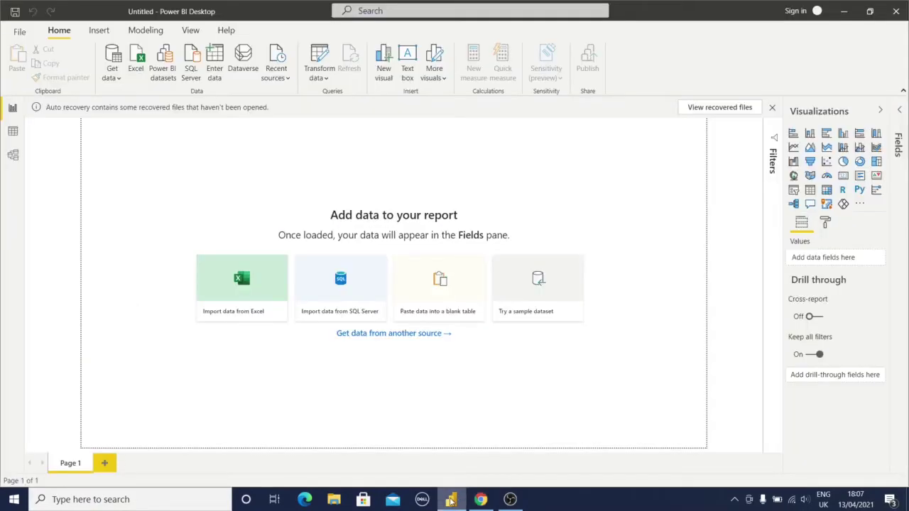
pyautogui.click(113, 74)
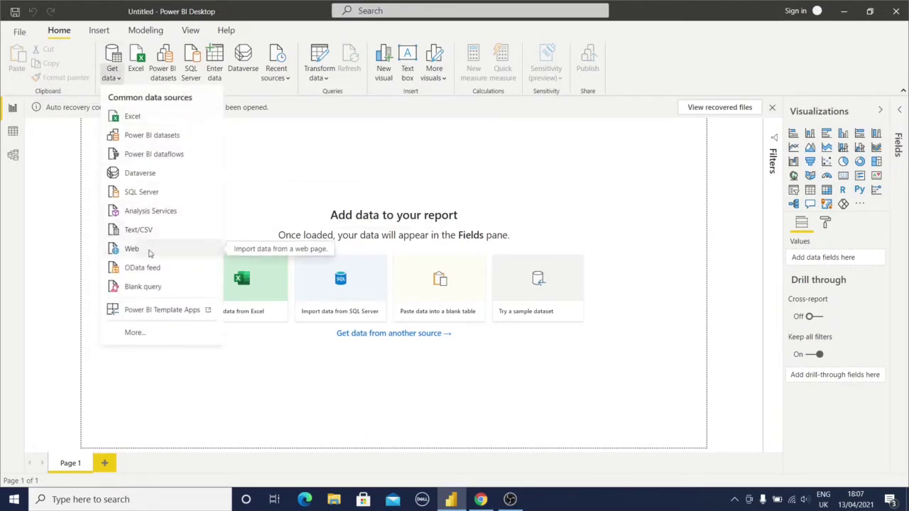
pyautogui.click(154, 229)
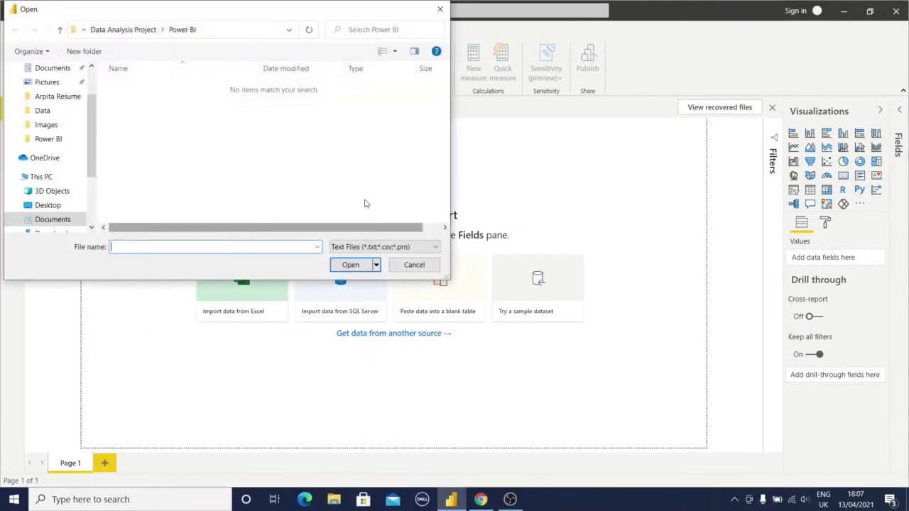
# Browse to Data > Avocado Price and open the avocado file.
pyautogui.click(142, 31)
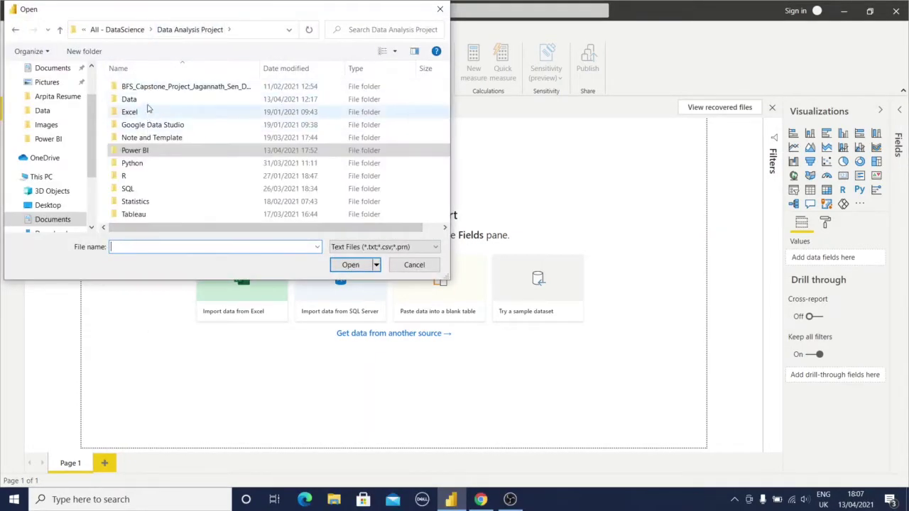
pyautogui.doubleClick(149, 99)
pyautogui.scroll(-1, 164, 116)
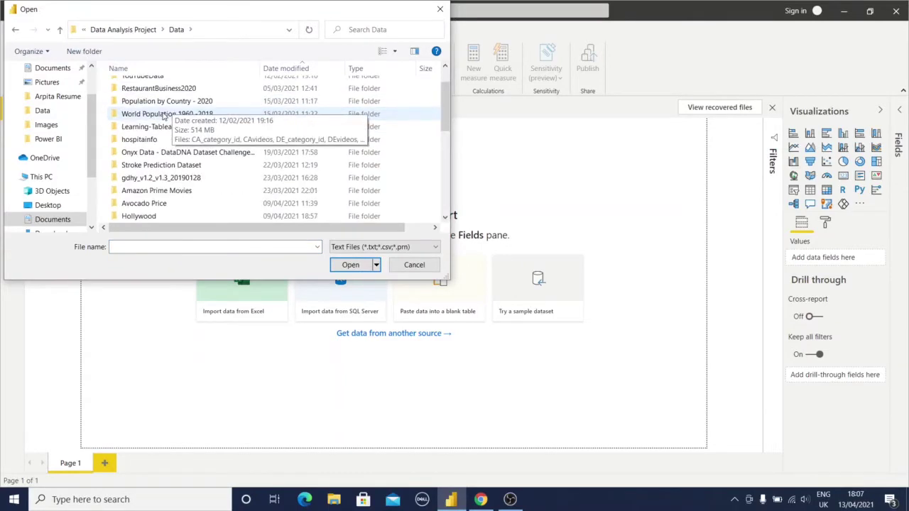
pyautogui.scroll(-4, 163, 116)
pyautogui.scroll(1, 192, 108)
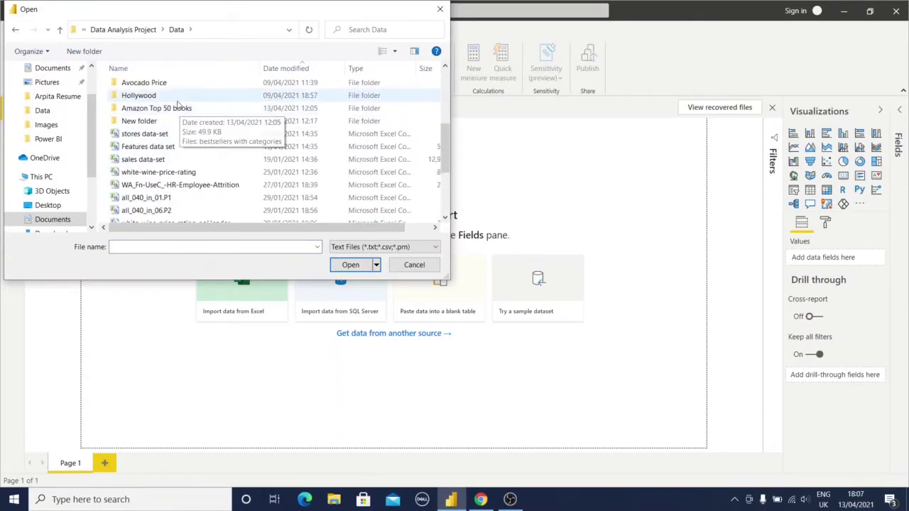
pyautogui.scroll(1, 171, 113)
pyautogui.doubleClick(169, 120)
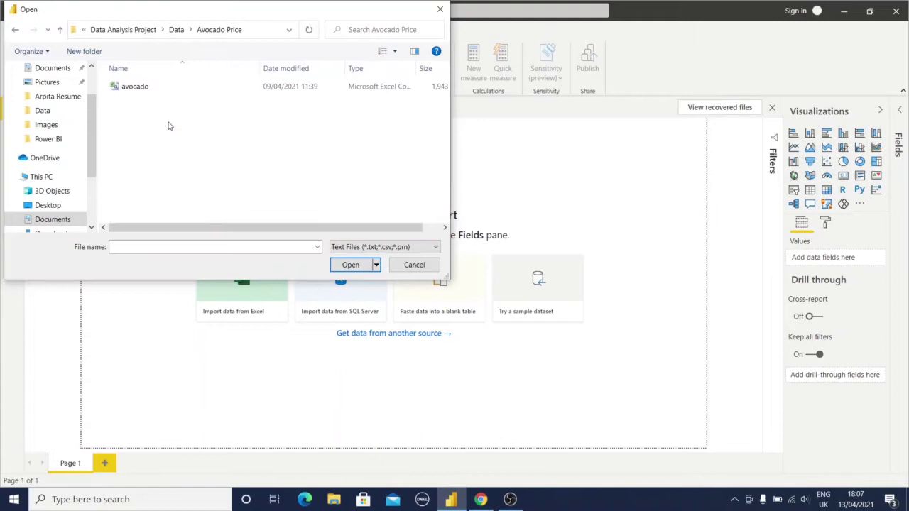
pyautogui.click(151, 85)
pyautogui.click(350, 264)
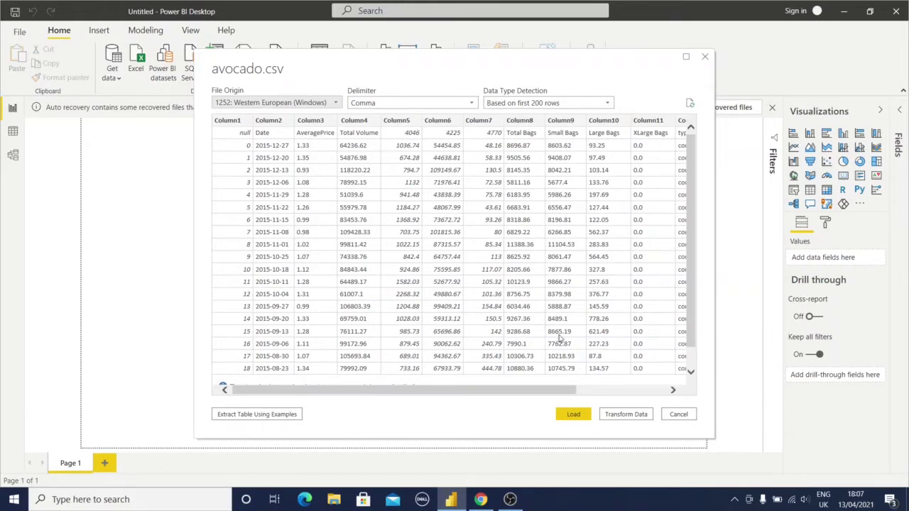
# Open the avocado data in Power Query, promote the first row to headers, and rename Column1 to 'SL No'.
pyautogui.click(625, 415)
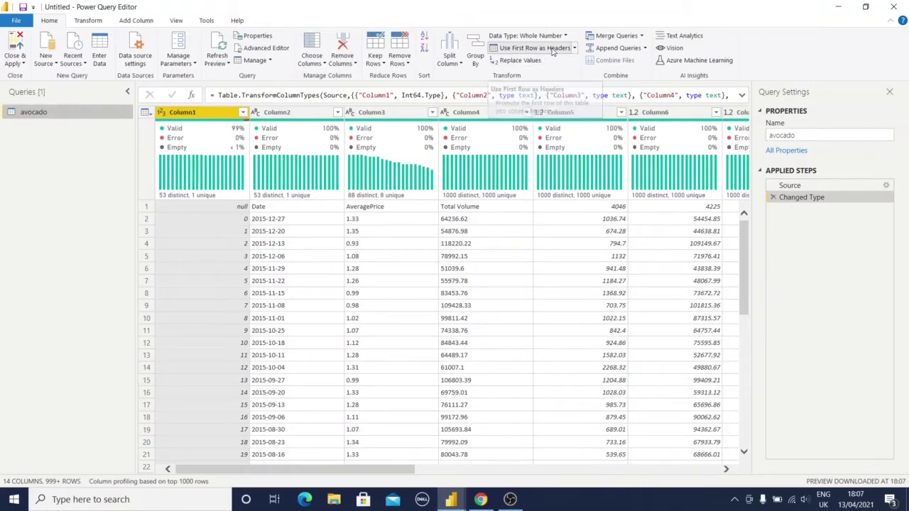
pyautogui.click(552, 50)
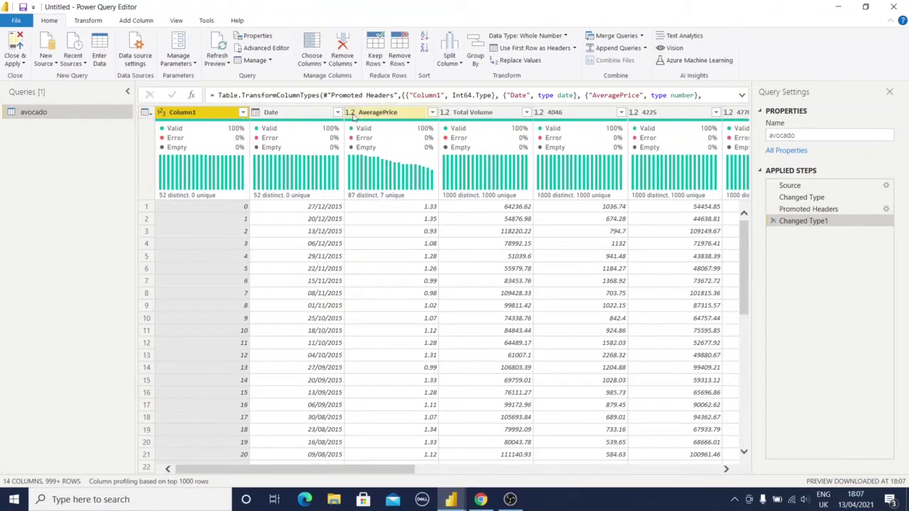
pyautogui.doubleClick(201, 112)
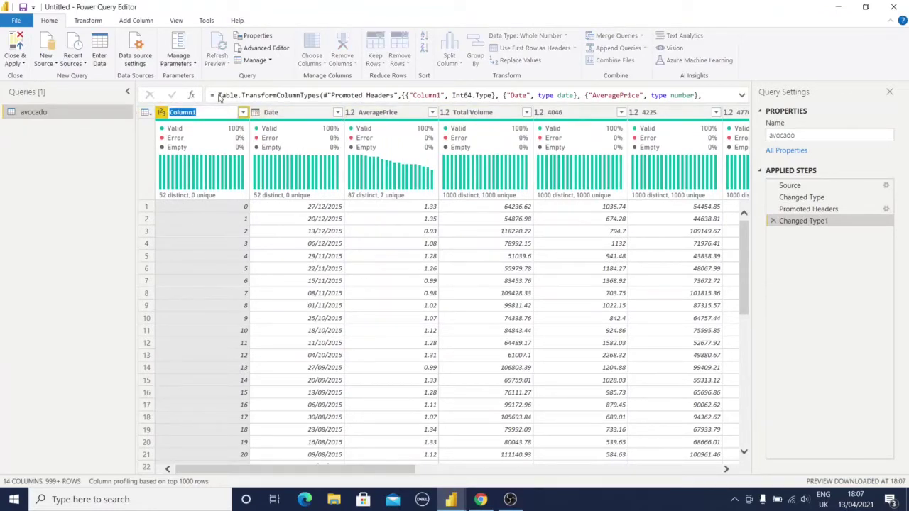
pyautogui.write('SL No')
pyautogui.press('Return')
pyautogui.click(401, 113)
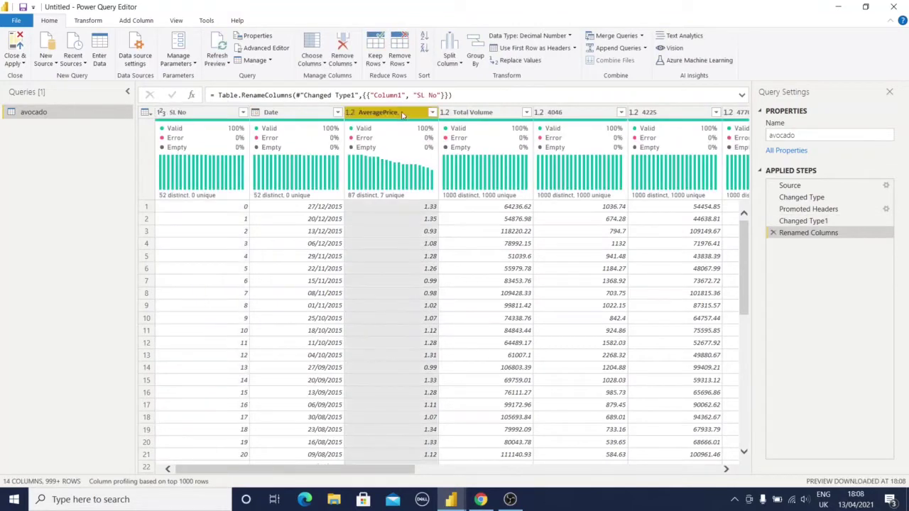
pyautogui.click(726, 469)
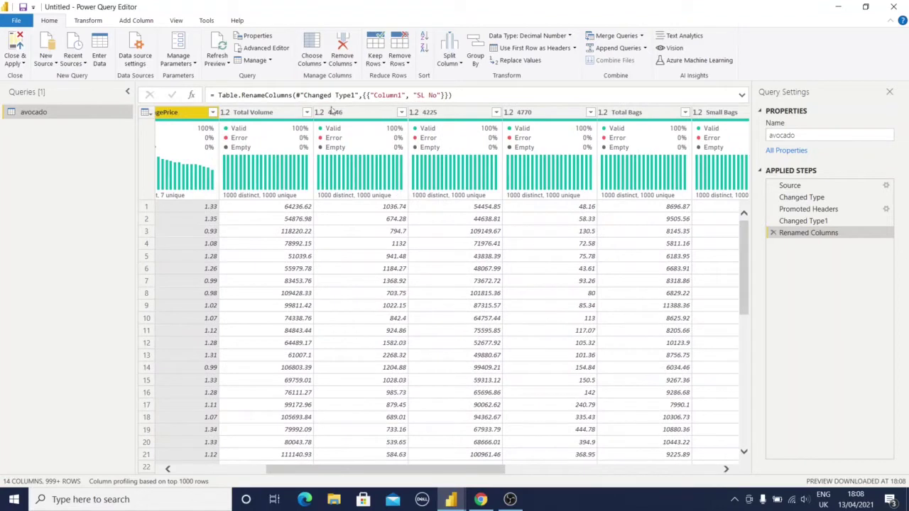
pyautogui.click(725, 469)
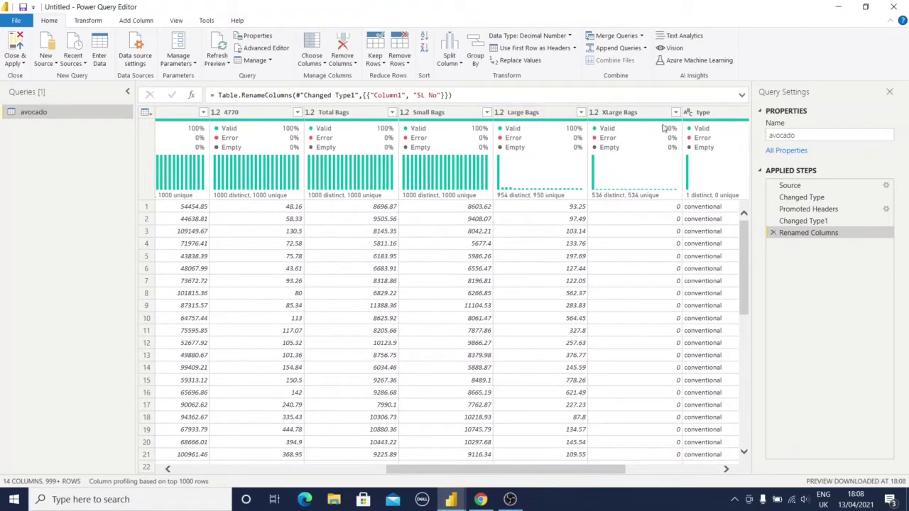
# Rename the type and year columns to 'Type' and 'Year'.
pyautogui.moveTo(598, 470); pyautogui.dragTo(648, 470)
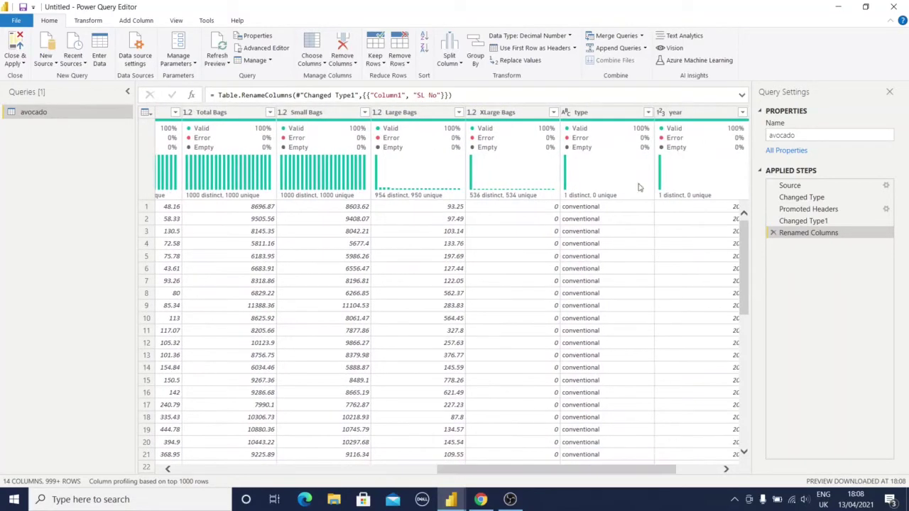
pyautogui.click(589, 115)
pyautogui.doubleClick(607, 112)
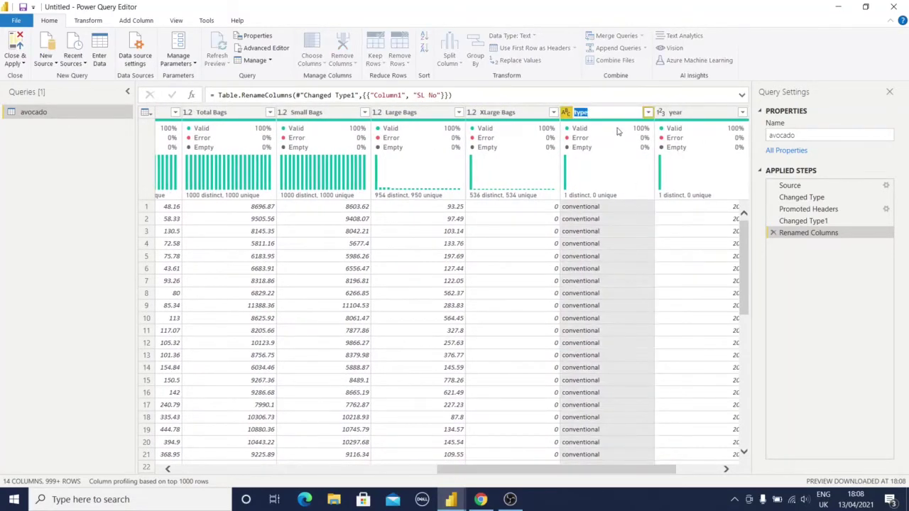
pyautogui.write('Ty')
pyautogui.press('Return')
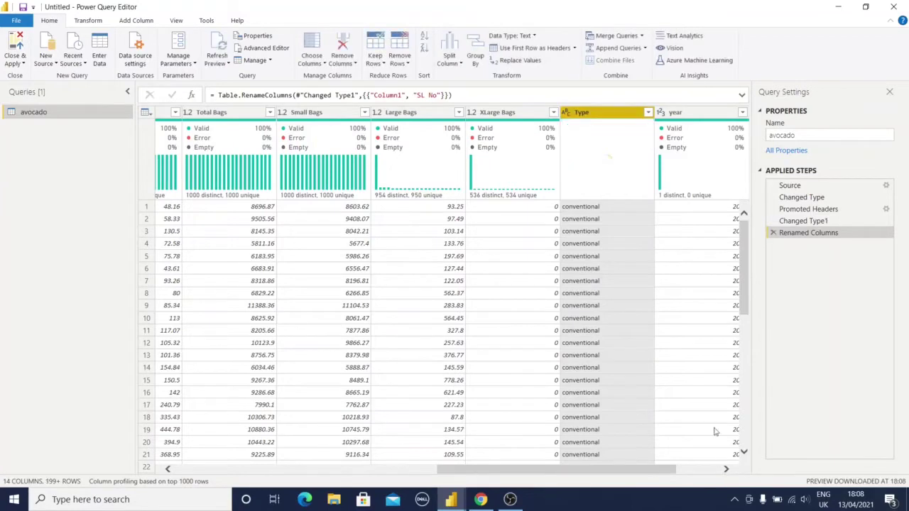
pyautogui.click(686, 114)
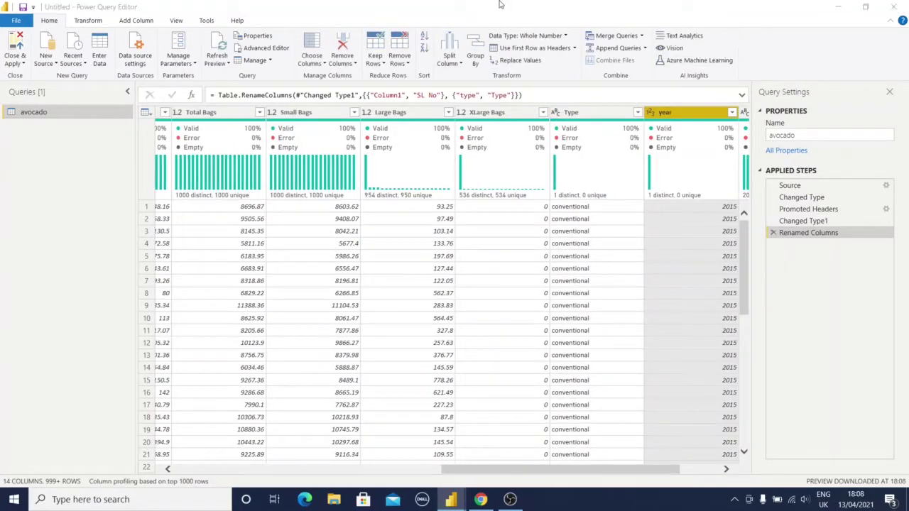
pyautogui.doubleClick(674, 114)
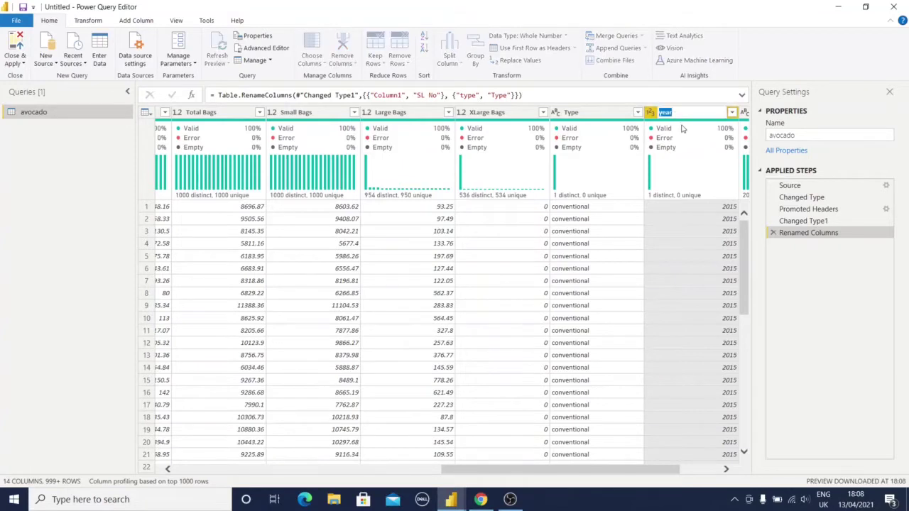
pyautogui.write('Year')
pyautogui.press('Return')
# Rename the region column to 'Region' and apply the query changes with Close & Apply.
pyautogui.click(725, 471)
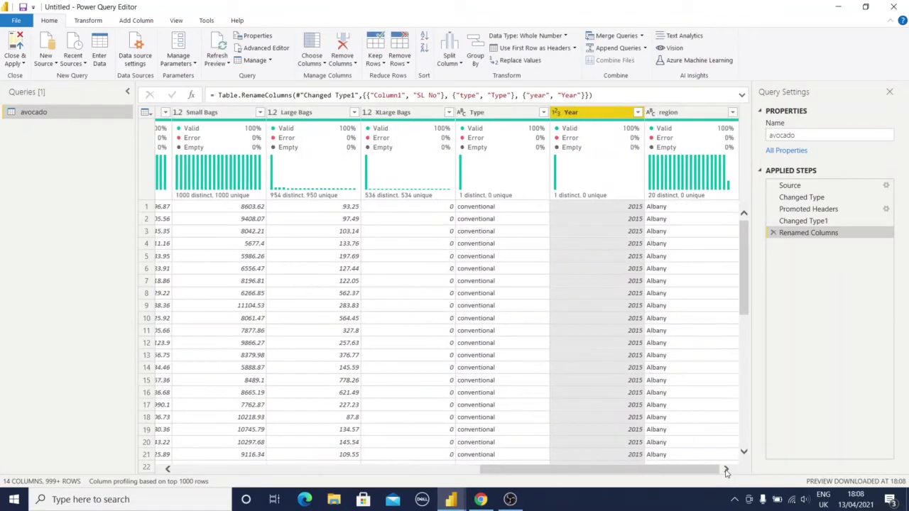
pyautogui.doubleClick(683, 113)
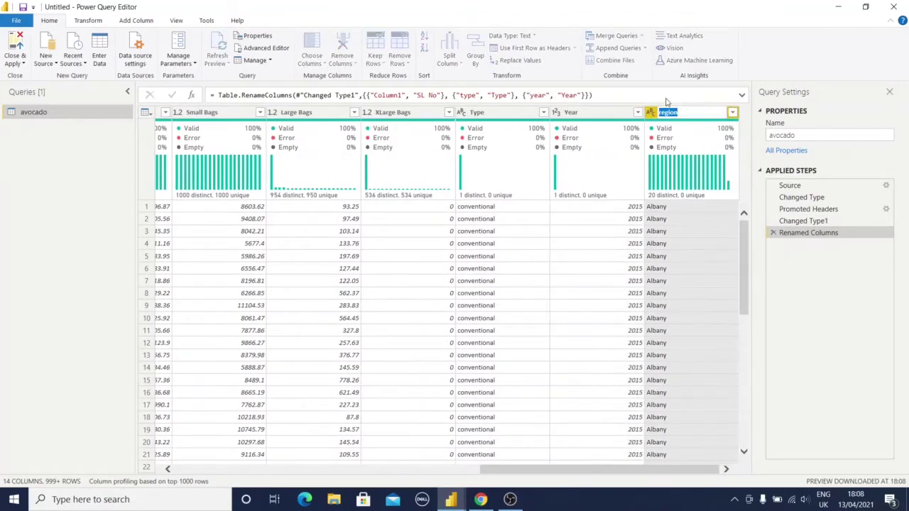
pyautogui.write('Reg')
pyautogui.click(727, 474)
pyautogui.moveTo(687, 468); pyautogui.dragTo(336, 460)
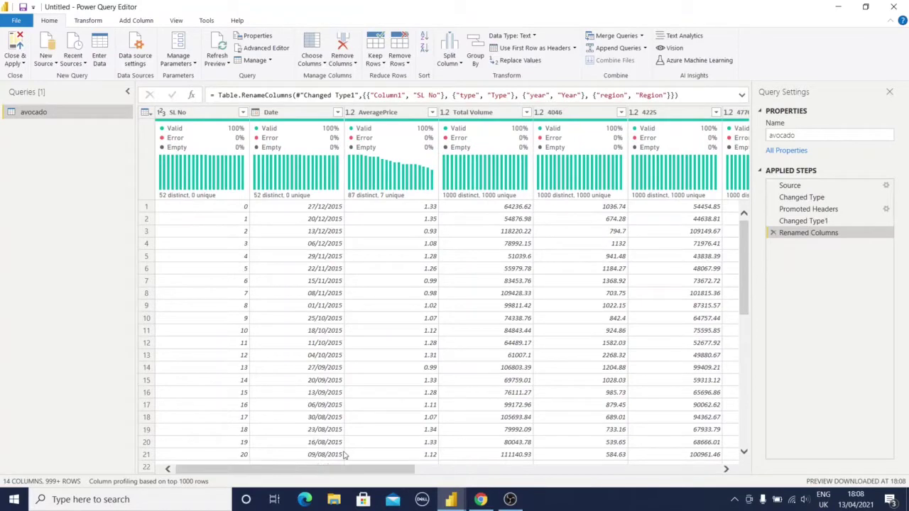
pyautogui.click(16, 44)
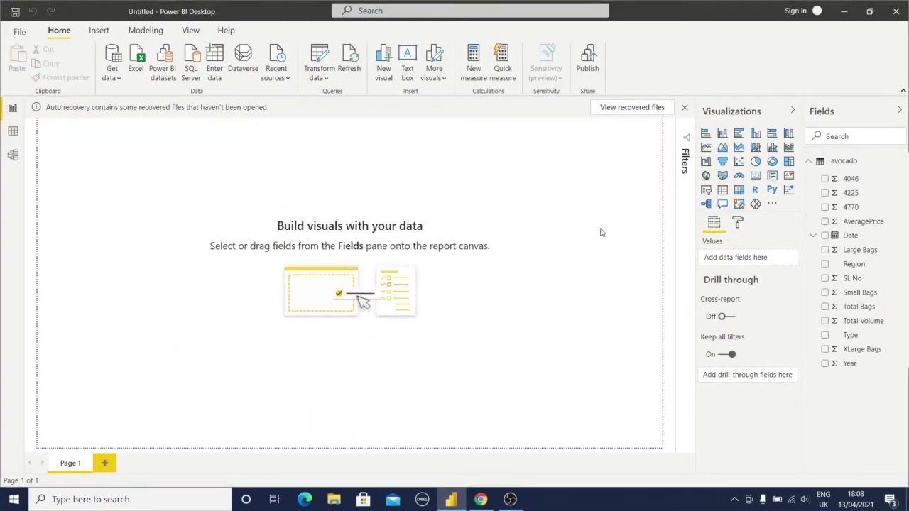
# Save the report as 'Price Analytics' in the Avocado Price folder.
pyautogui.click(15, 12)
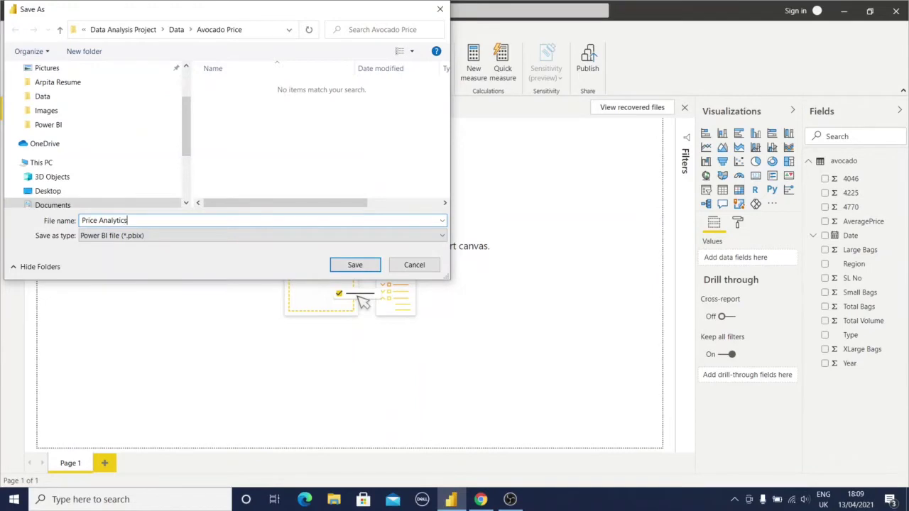
pyautogui.press('Return')
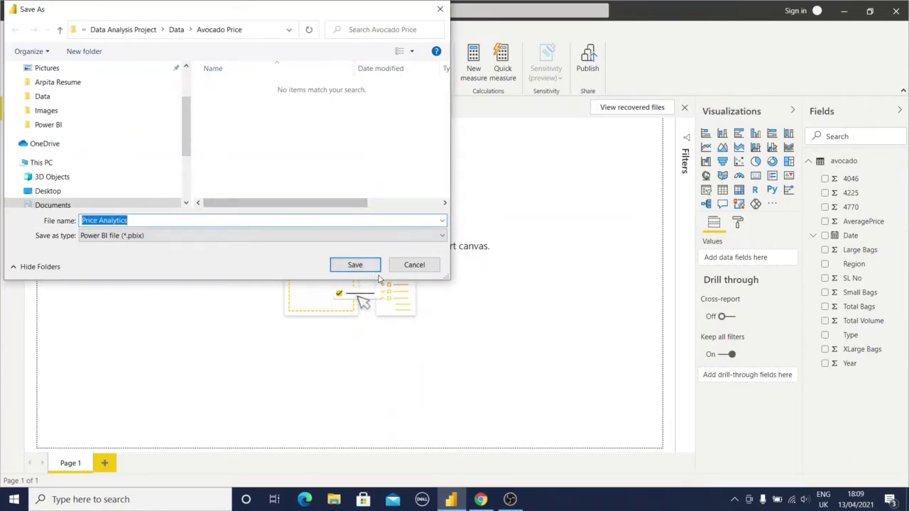
pyautogui.click(374, 269)
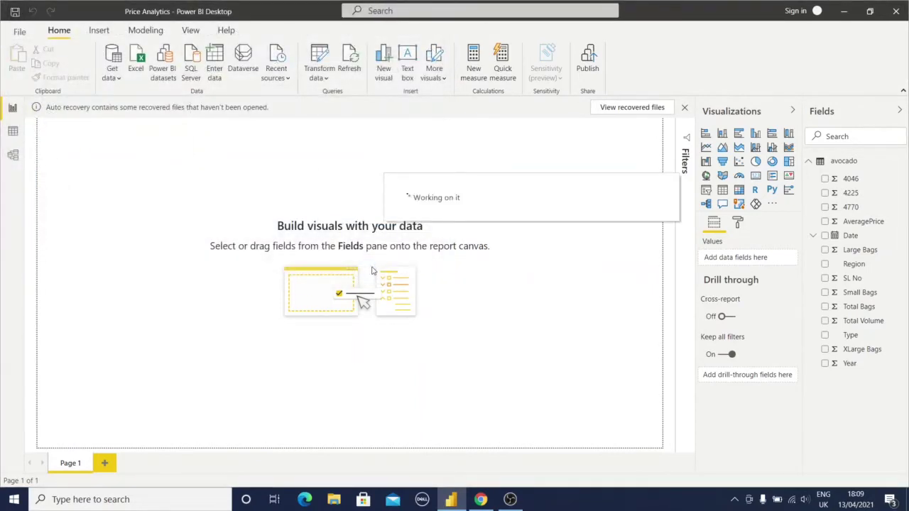
pyautogui.click(877, 224)
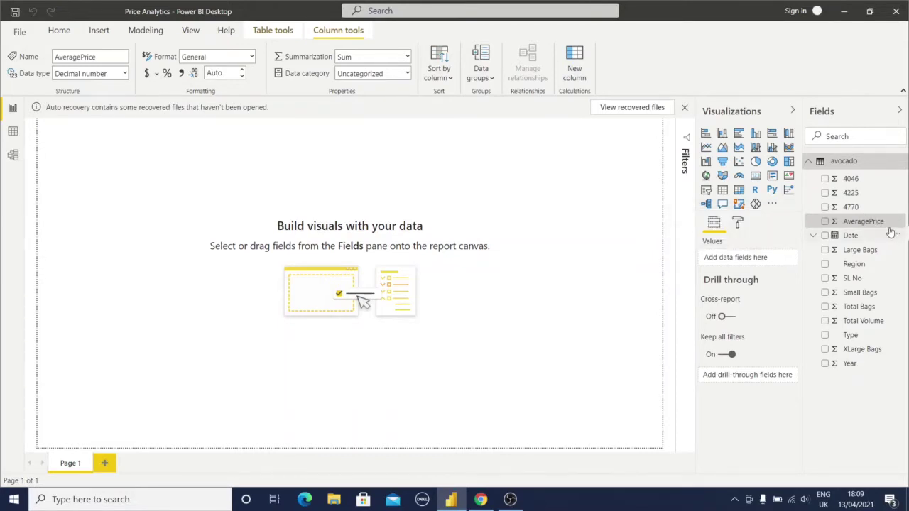
# Make AveragePrice summarize as Average and format AveragePrice and Large Bags as decimal numbers.
pyautogui.click(406, 56)
pyautogui.click(363, 109)
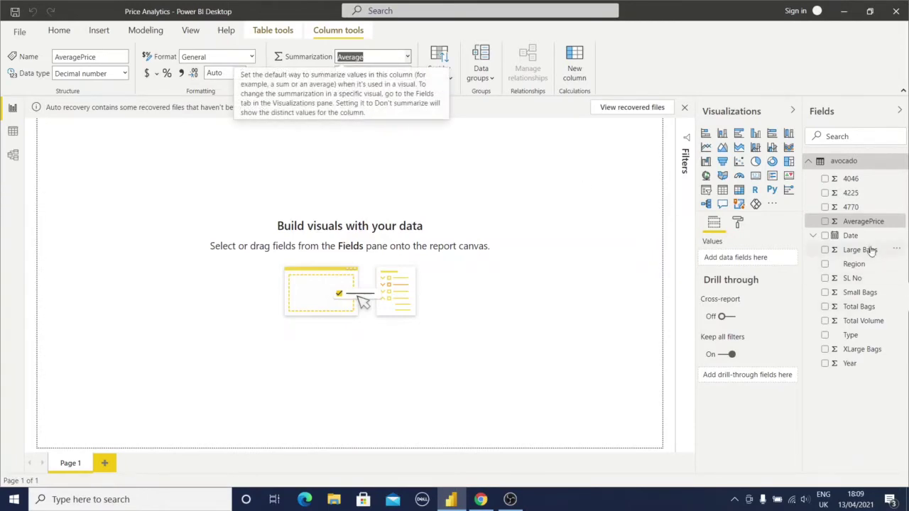
pyautogui.click(245, 58)
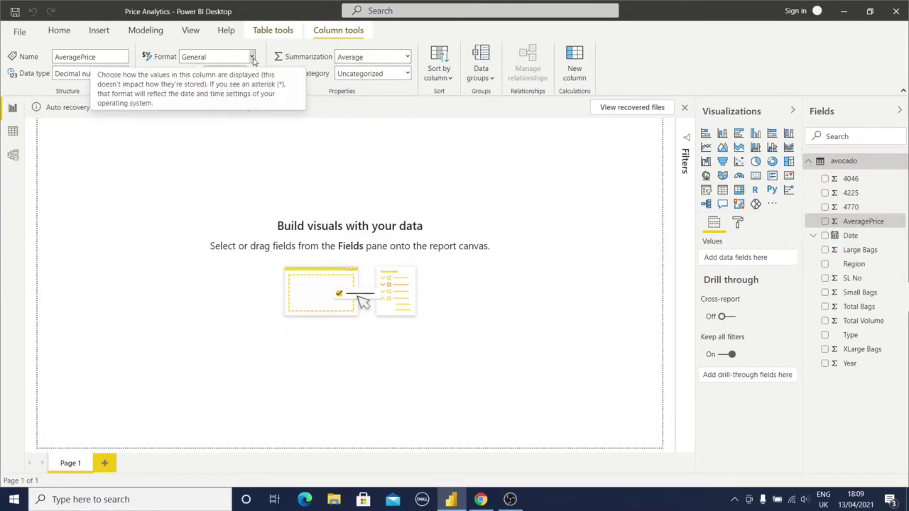
pyautogui.click(224, 108)
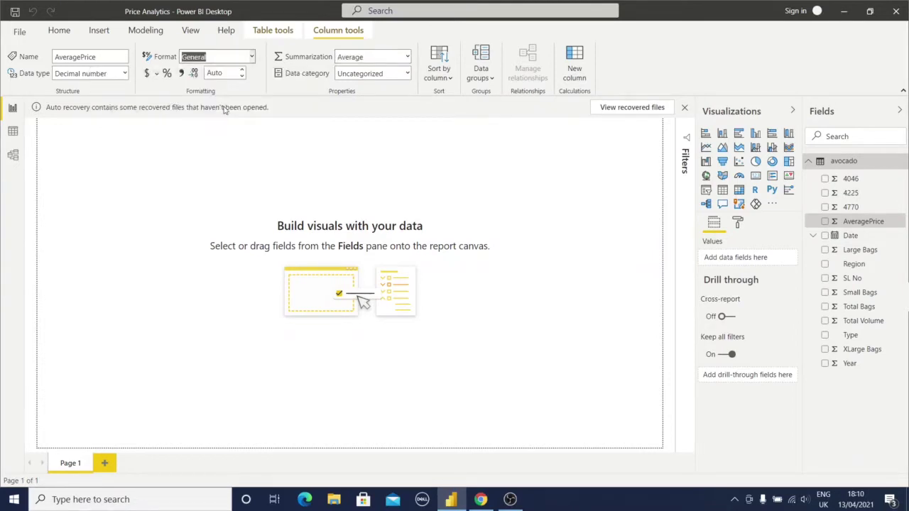
pyautogui.click(870, 253)
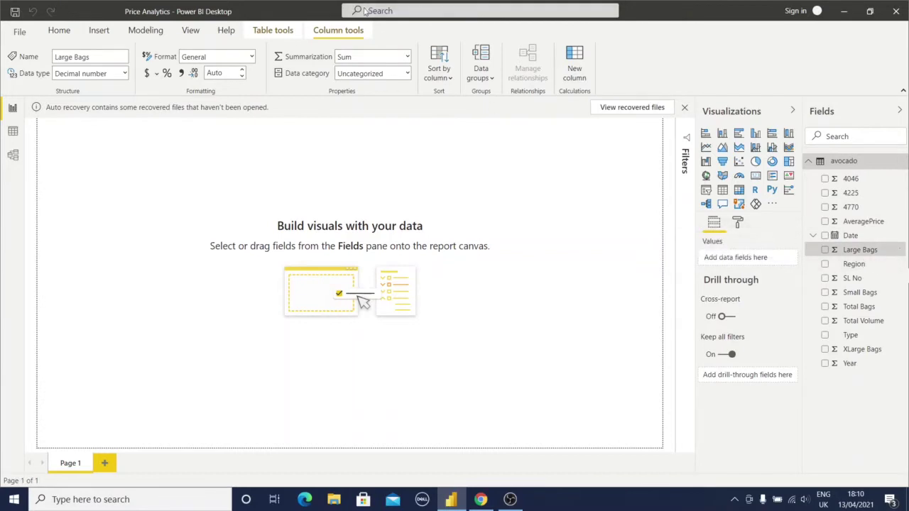
pyautogui.click(251, 57)
pyautogui.click(218, 106)
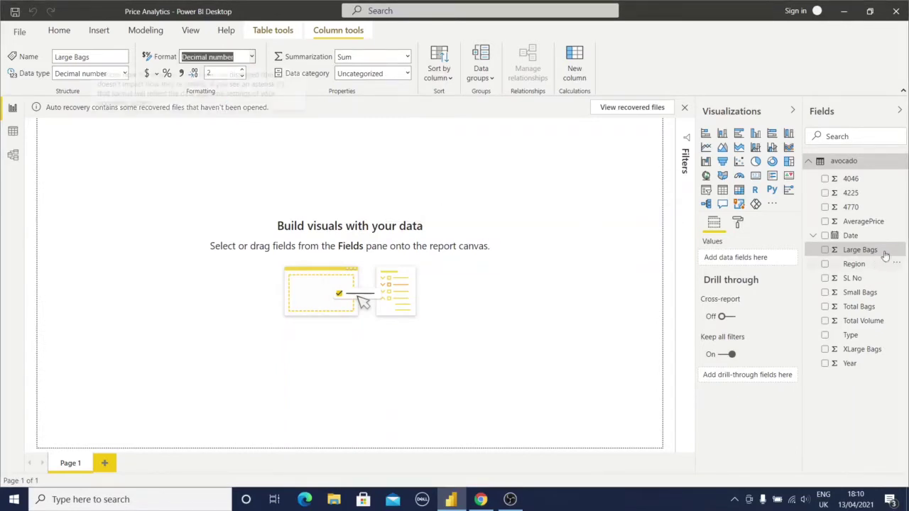
# Set SL No to Don't summarize and format Small Bags and Total Bags as decimal numbers.
pyautogui.click(855, 279)
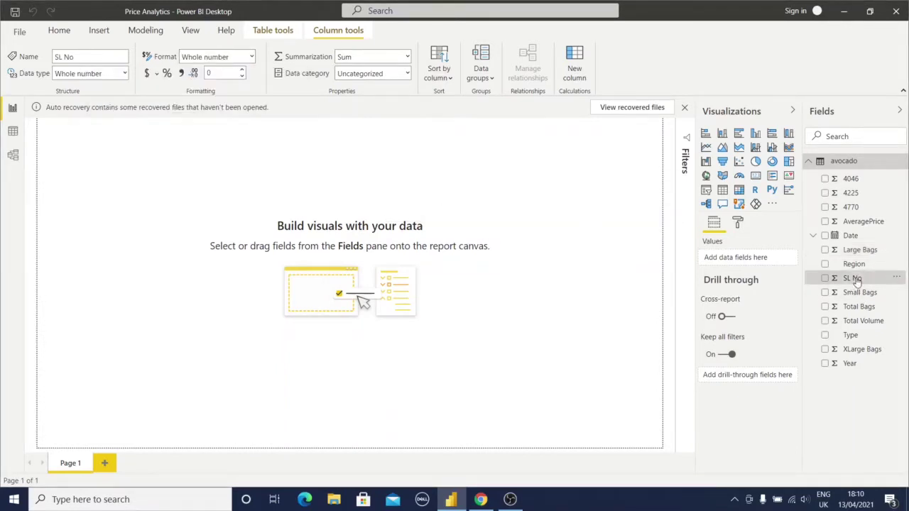
pyautogui.click(405, 57)
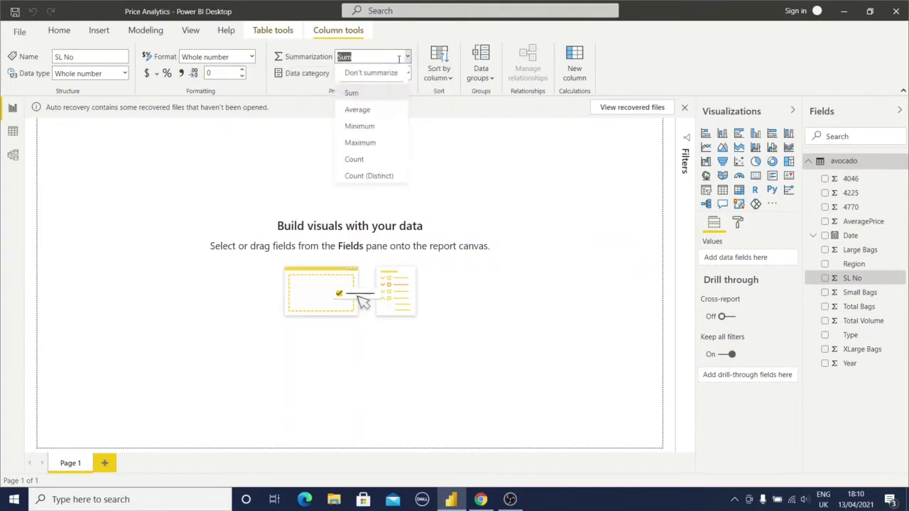
pyautogui.click(393, 75)
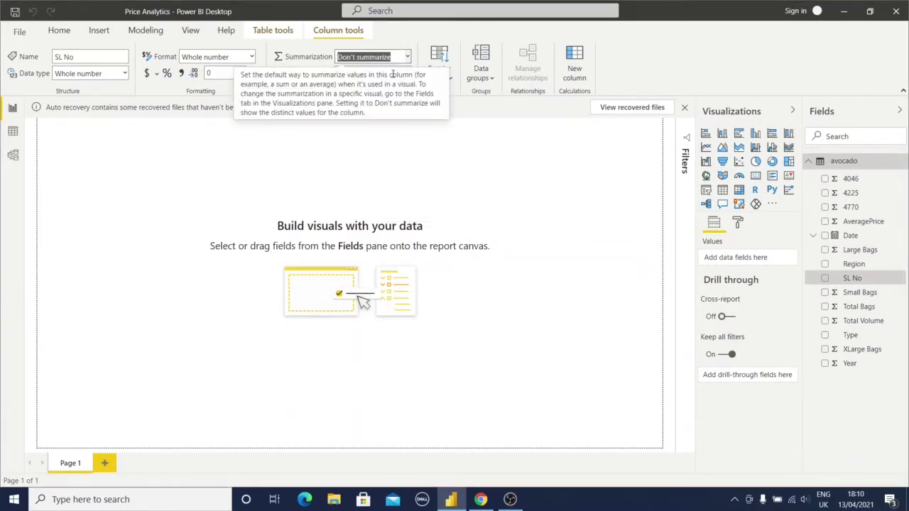
pyautogui.click(870, 295)
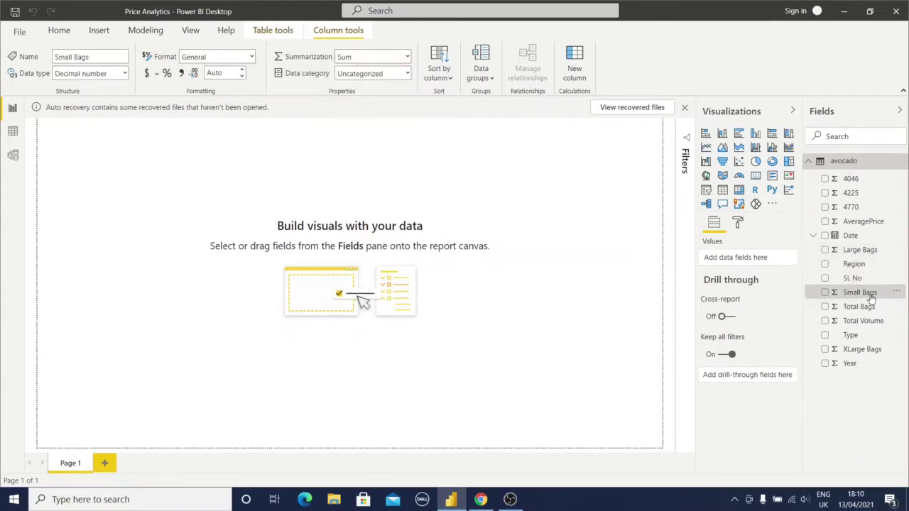
pyautogui.click(250, 60)
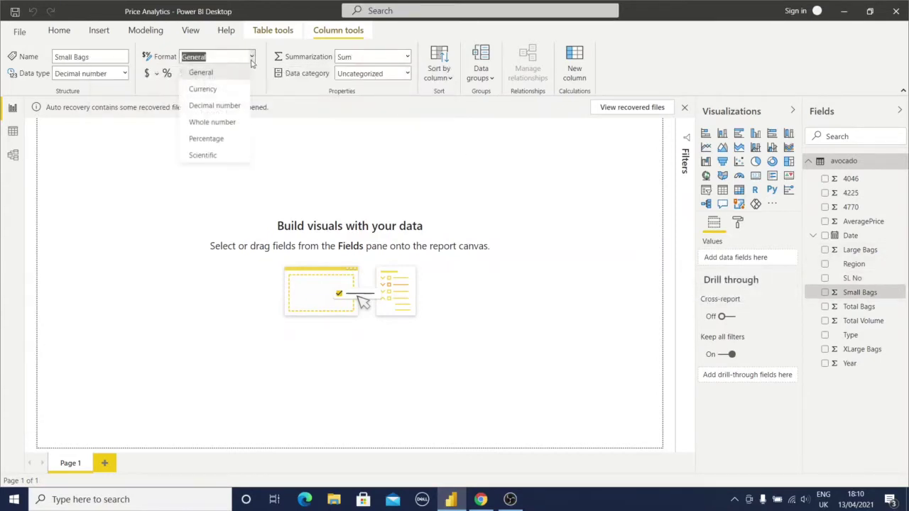
pyautogui.click(227, 106)
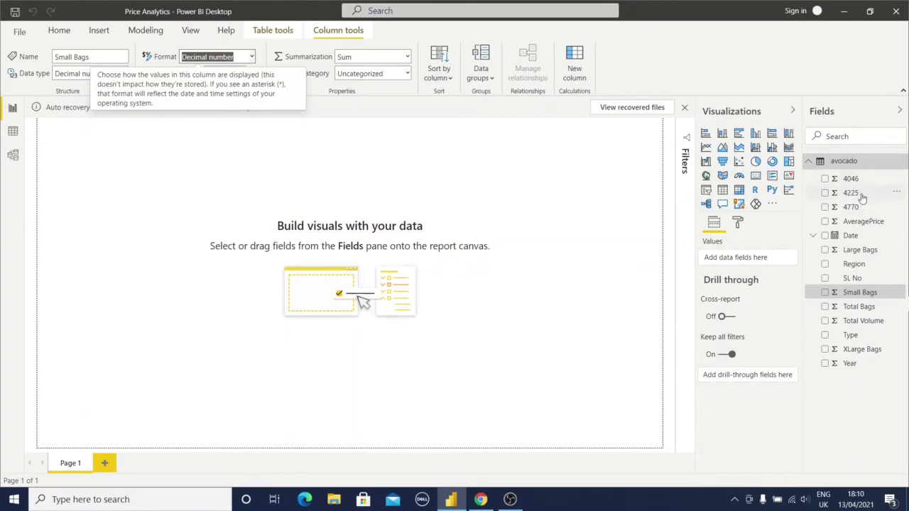
pyautogui.click(870, 308)
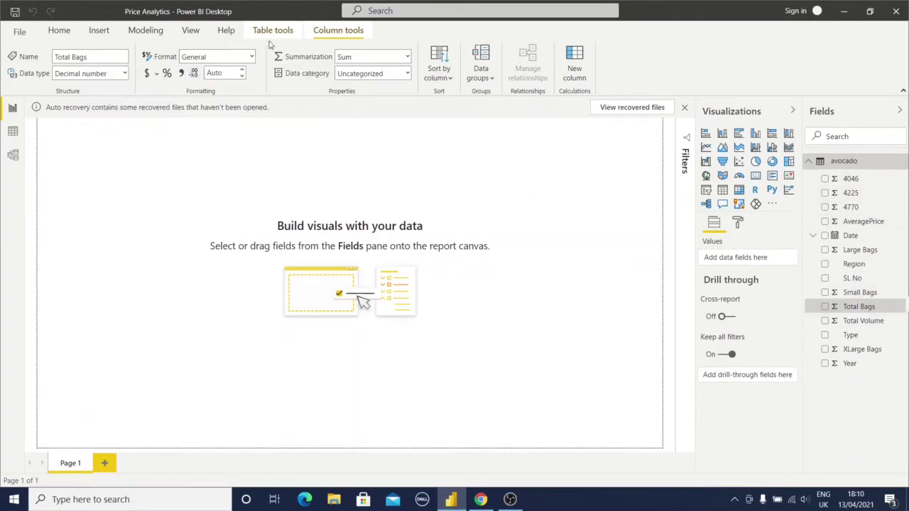
pyautogui.click(252, 56)
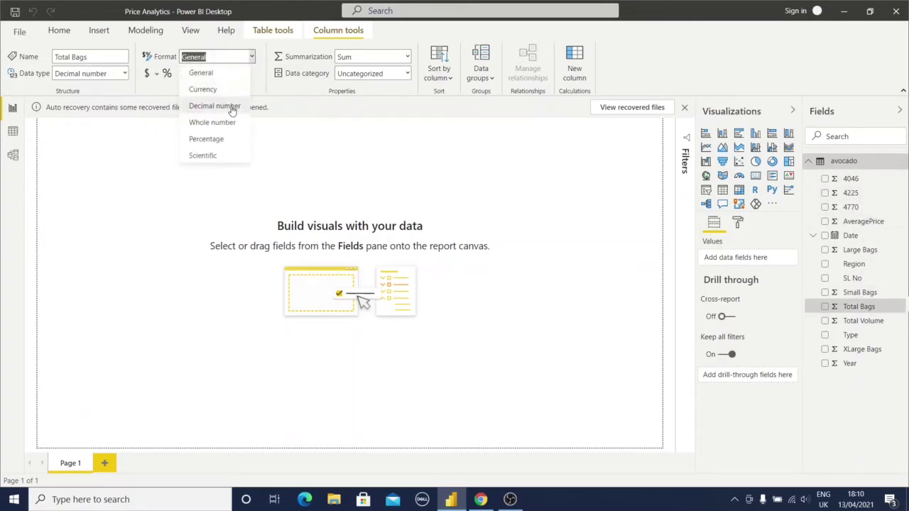
pyautogui.click(234, 108)
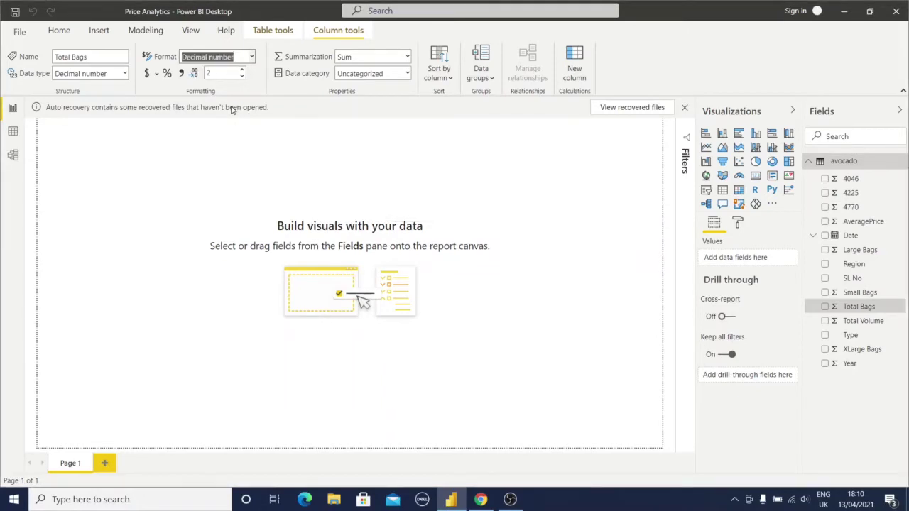
# Format Total Volume and XLarge Bags as decimal numbers.
pyautogui.rightClick(886, 324)
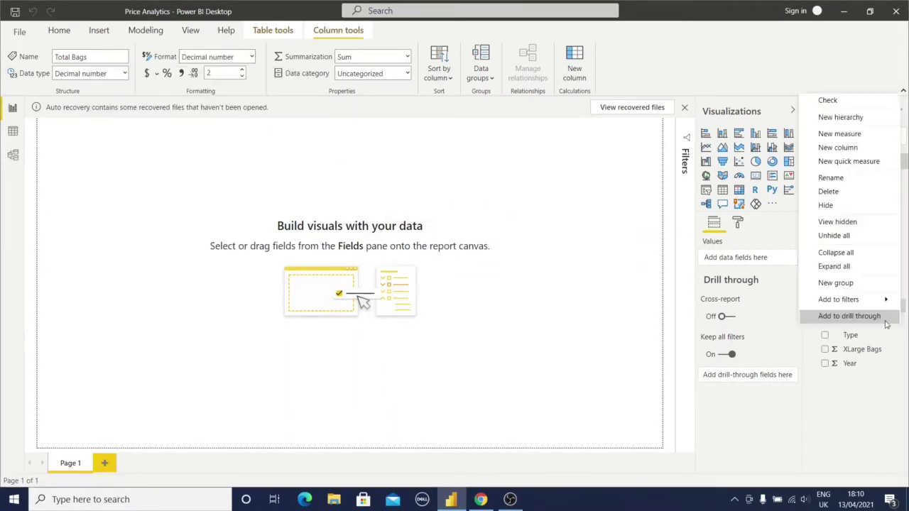
pyautogui.moveTo(852, 300)
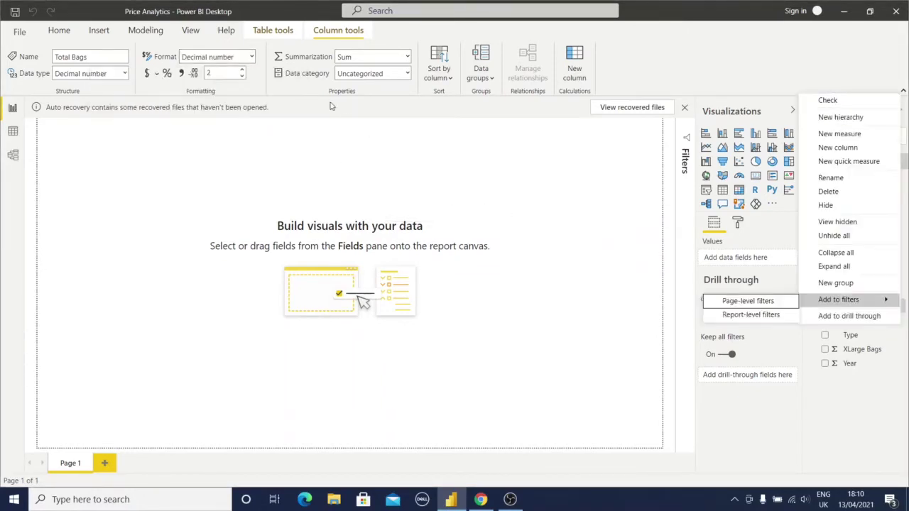
pyautogui.click(821, 390)
pyautogui.click(863, 307)
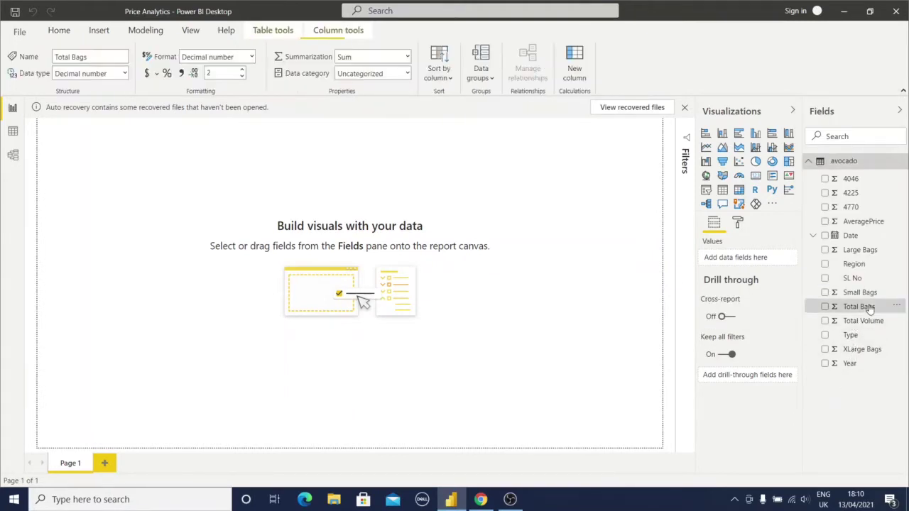
pyautogui.click(876, 324)
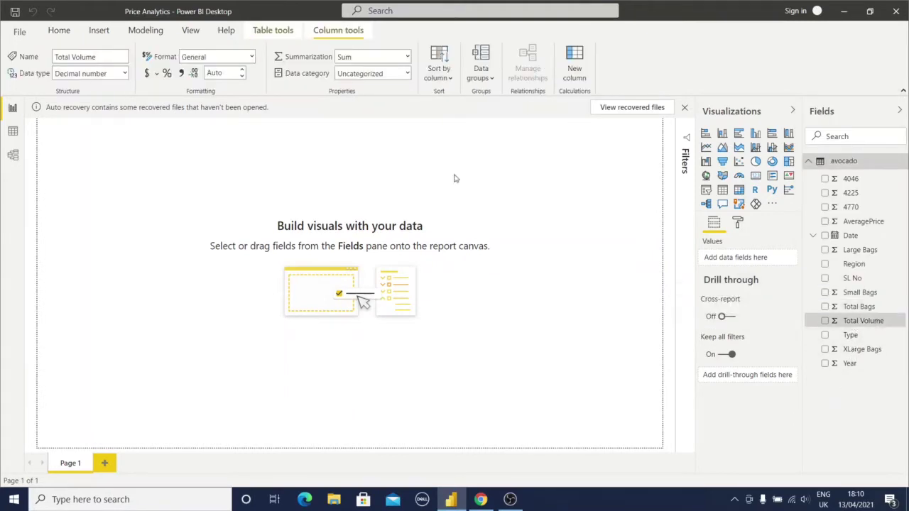
pyautogui.click(238, 60)
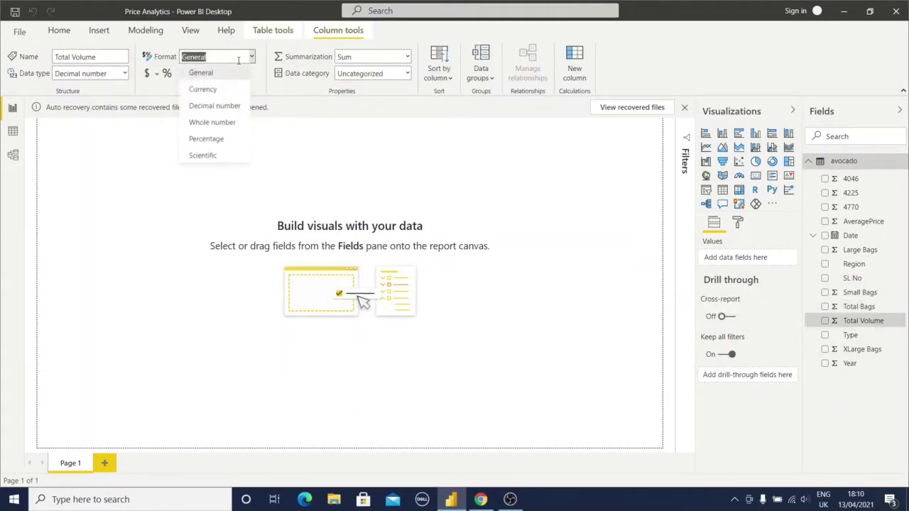
pyautogui.click(213, 105)
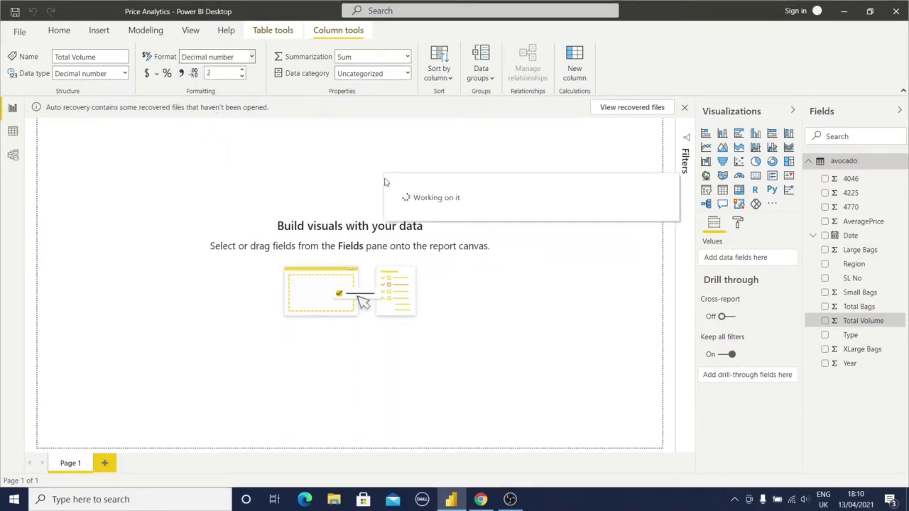
pyautogui.click(870, 350)
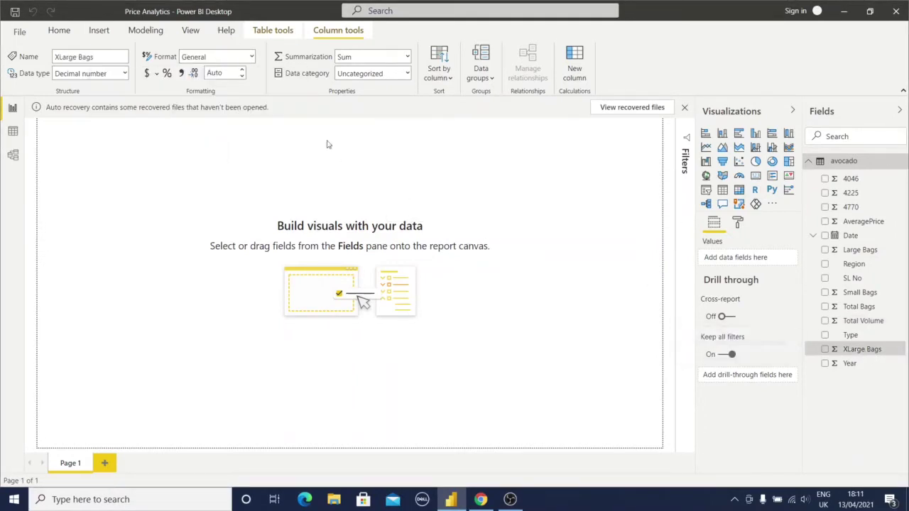
pyautogui.click(236, 58)
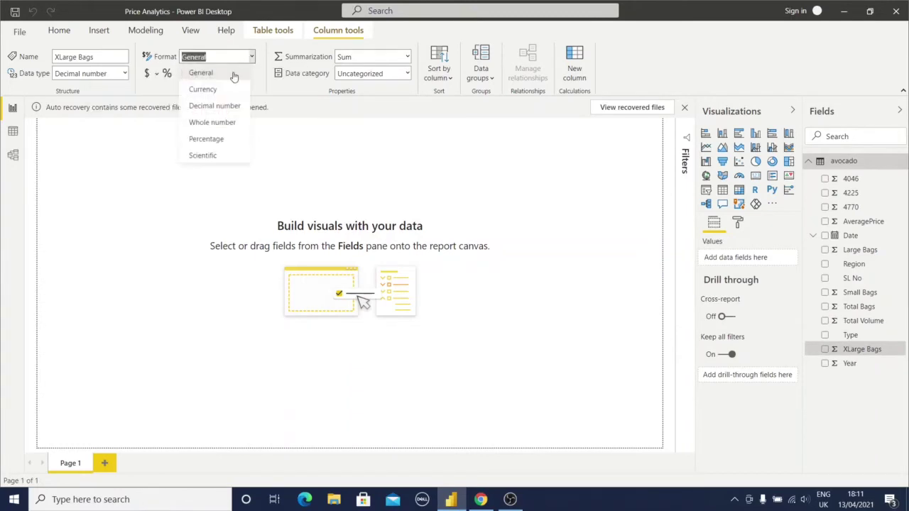
pyautogui.click(217, 107)
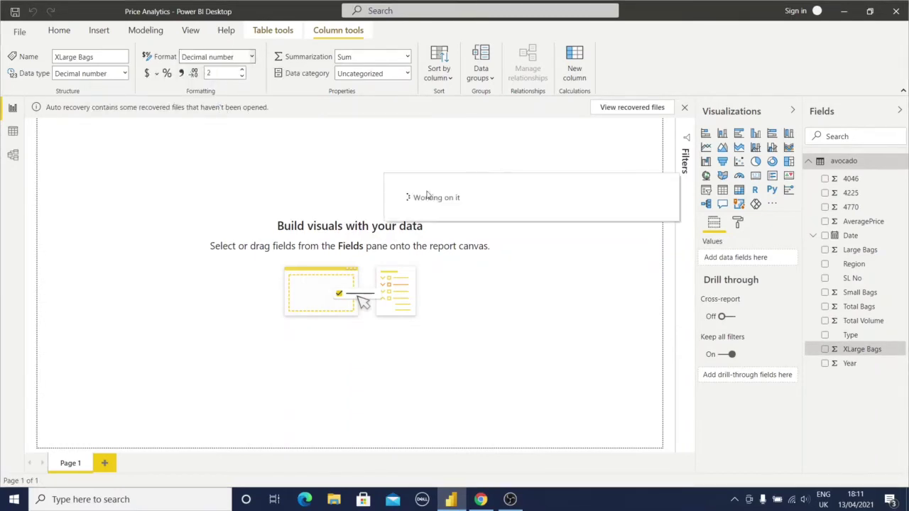
# Set the Year field to Don't summarize.
pyautogui.click(850, 363)
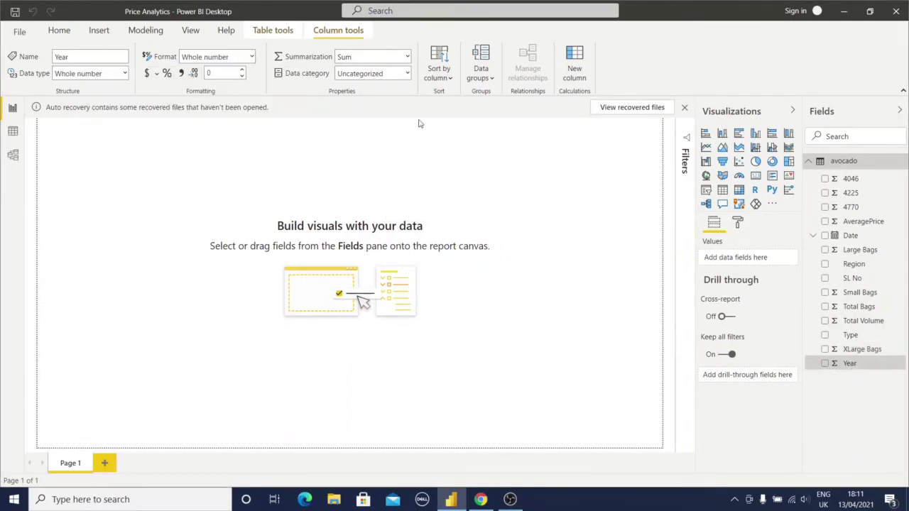
pyautogui.click(407, 57)
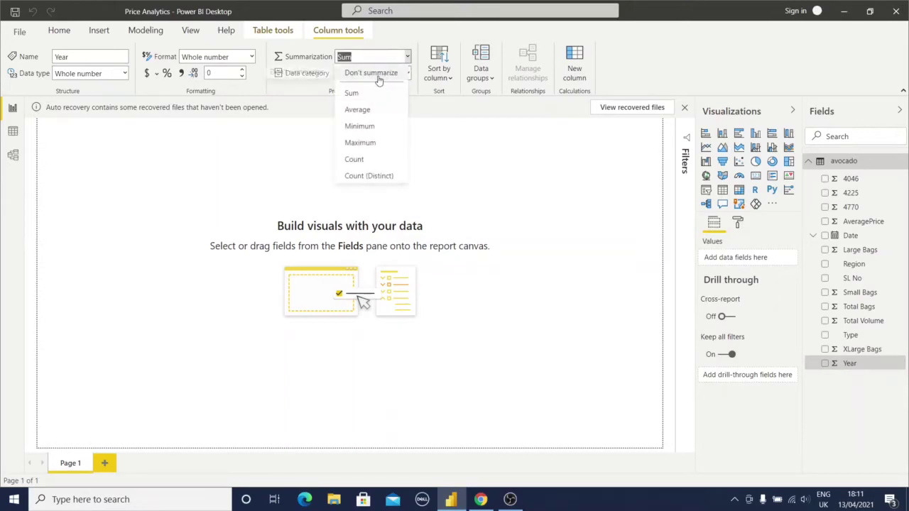
pyautogui.press('Escape')
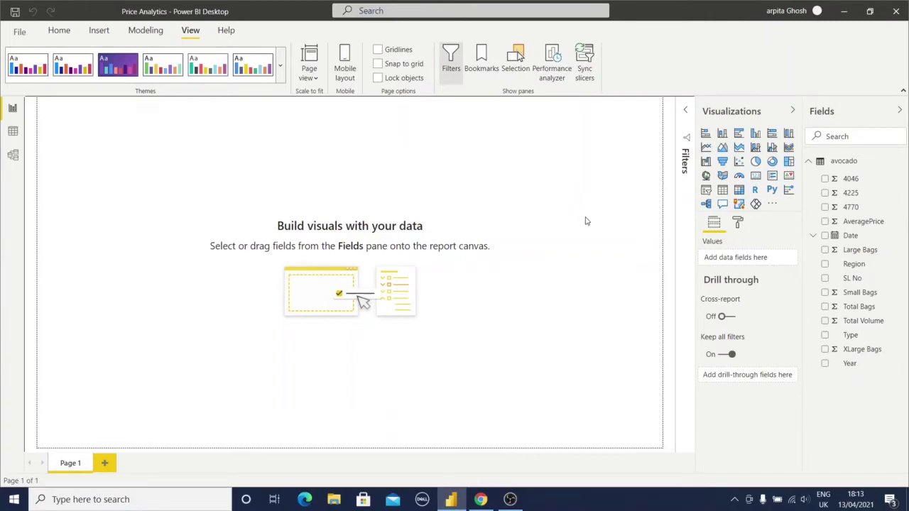
# Search the visuals marketplace for 'Infographic' and add the Infographic Designer visual.
pyautogui.click(772, 204)
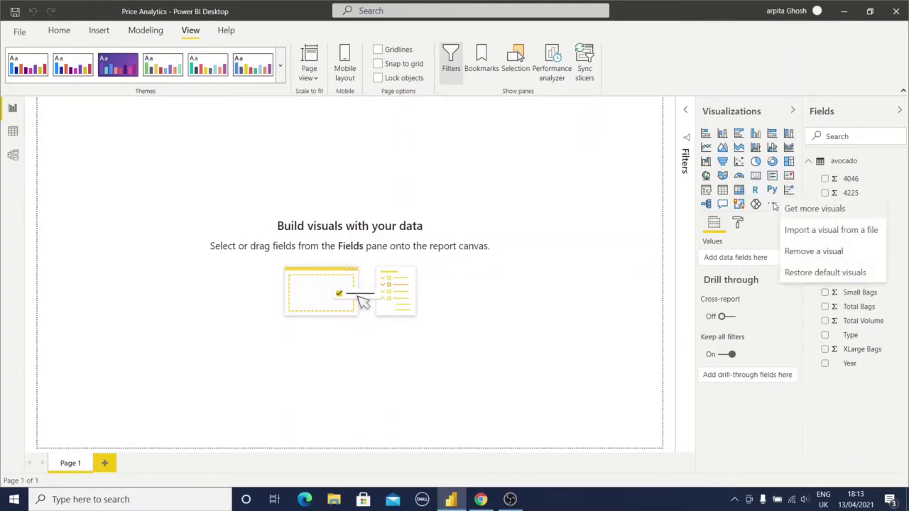
pyautogui.click(816, 210)
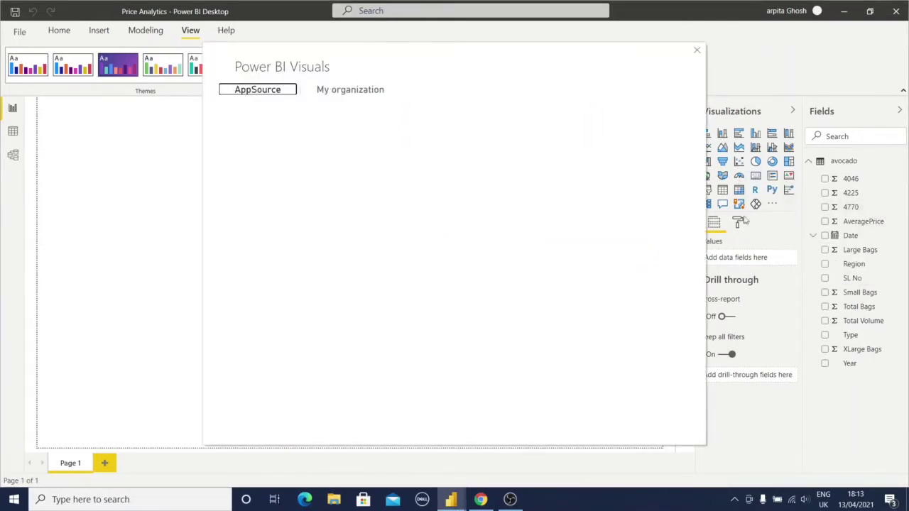
pyautogui.click(280, 145)
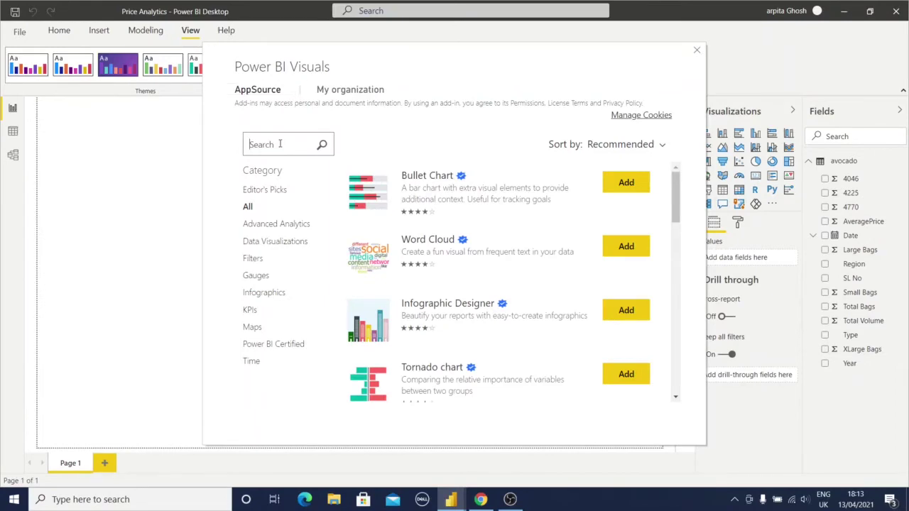
pyautogui.write('Infographic')
pyautogui.click(323, 144)
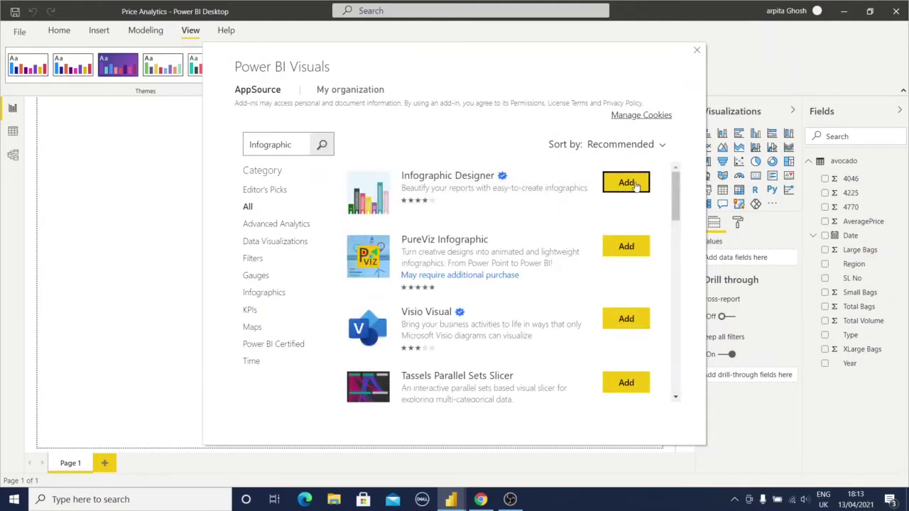
pyautogui.click(634, 185)
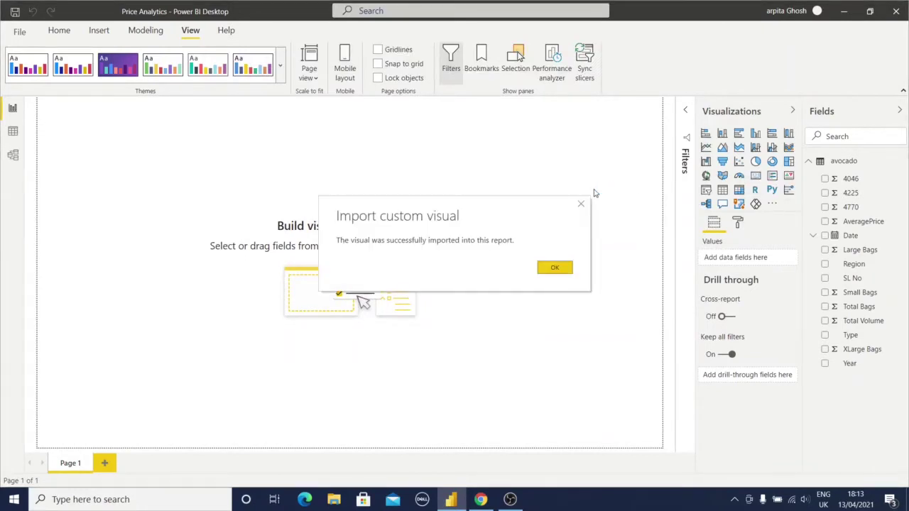
pyautogui.click(554, 266)
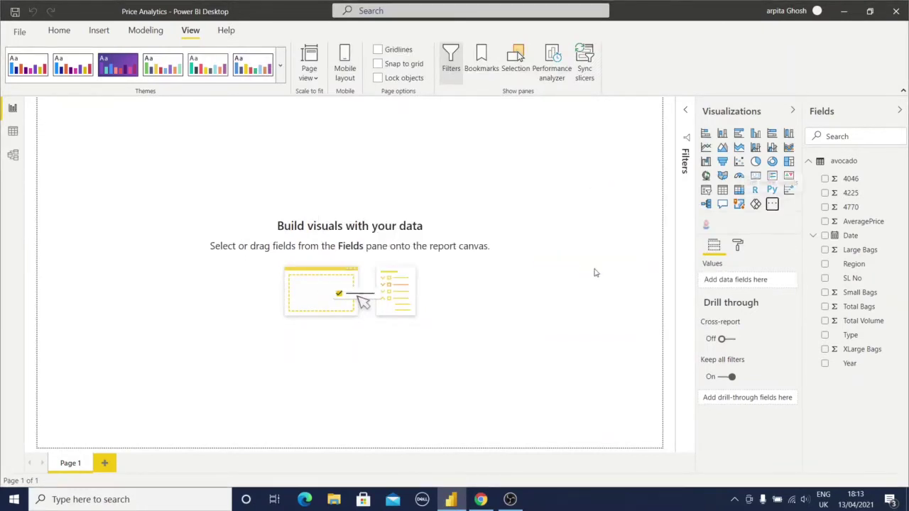
# Search the visuals marketplace for 'lollipop' and add the Lollipop Bar Chart visual.
pyautogui.click(772, 206)
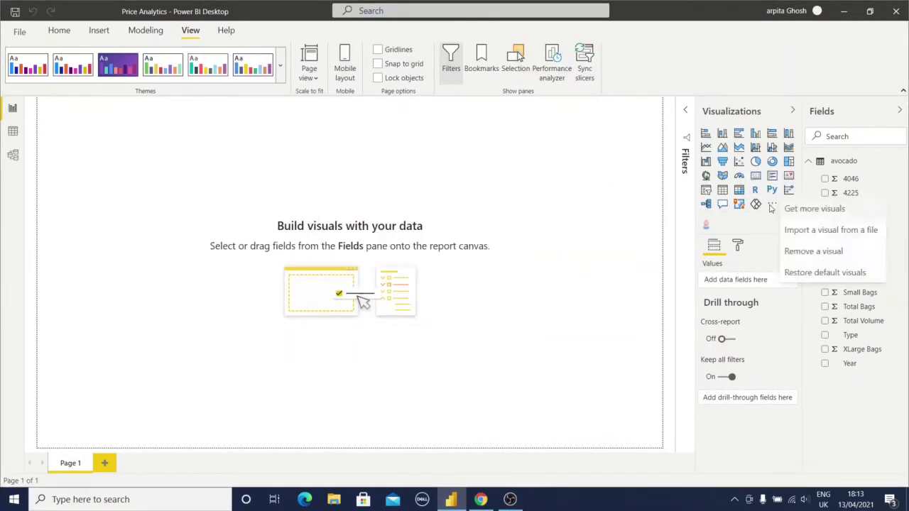
pyautogui.click(812, 209)
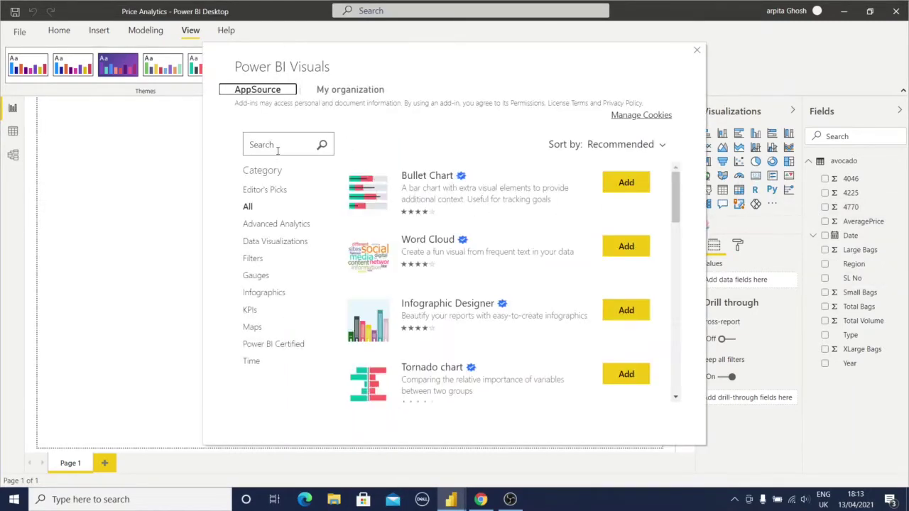
pyautogui.click(270, 139)
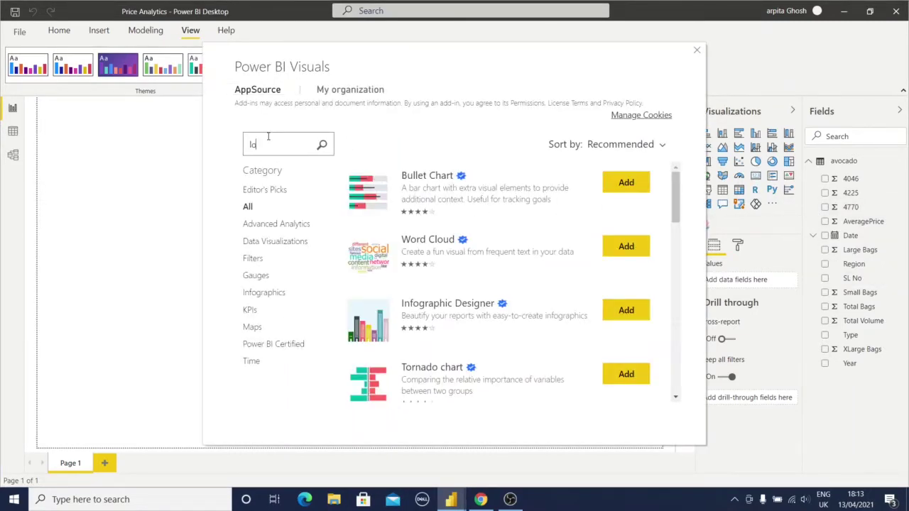
pyautogui.write('lollipop')
pyautogui.click(323, 144)
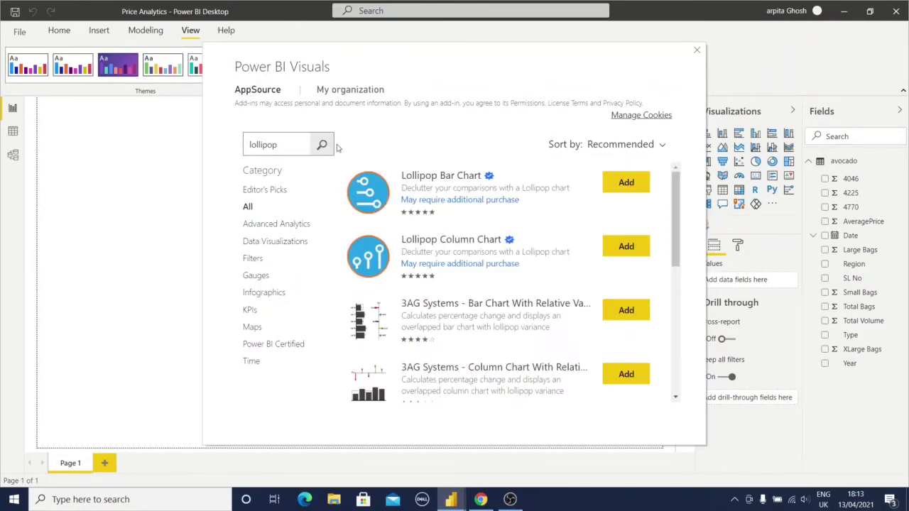
pyautogui.click(625, 183)
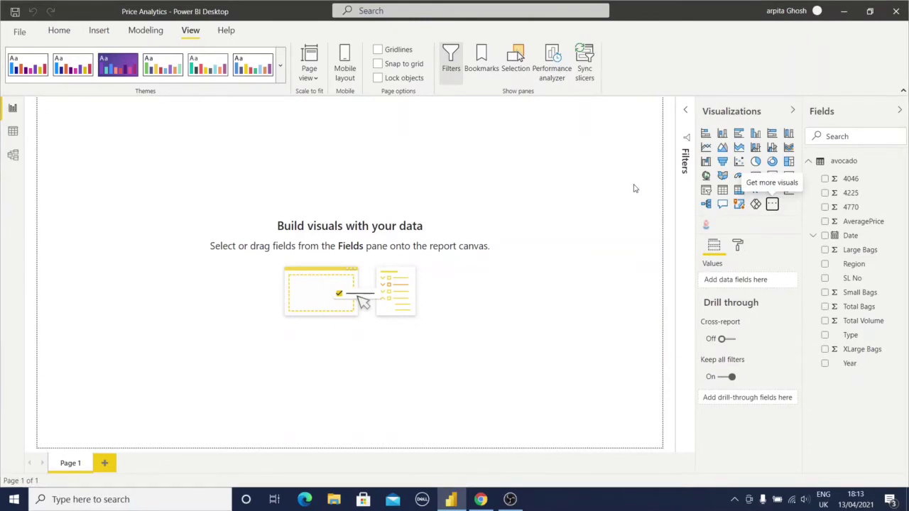
pyautogui.click(568, 275)
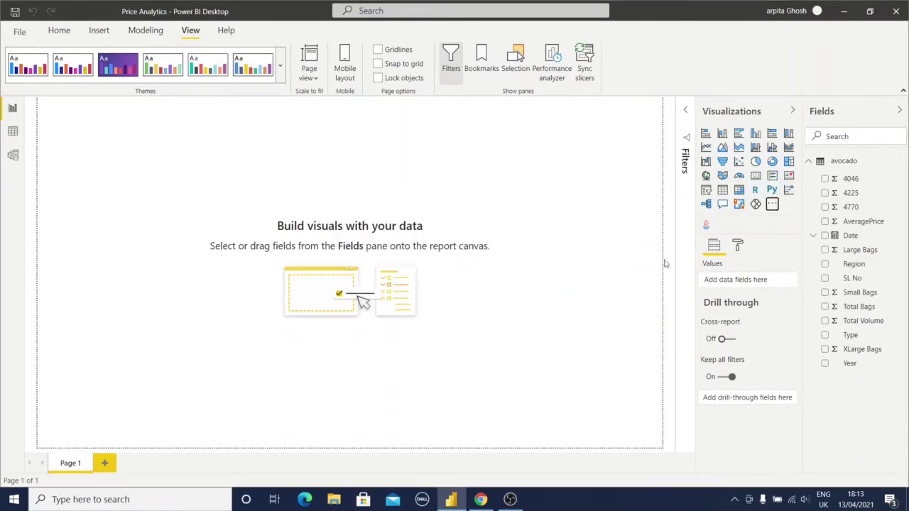
# Add the Histogram Chart visual from the marketplace and place an empty histogram on the page.
pyautogui.click(771, 203)
pyautogui.click(792, 211)
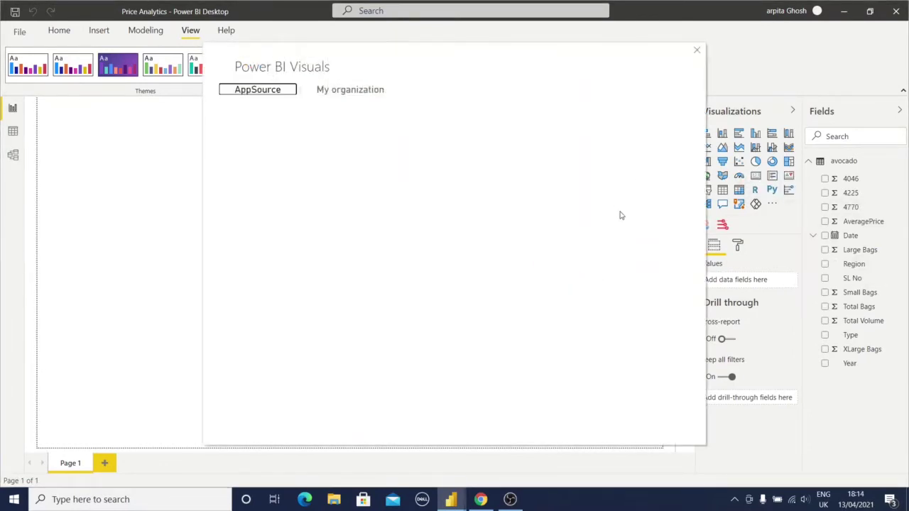
pyautogui.click(269, 140)
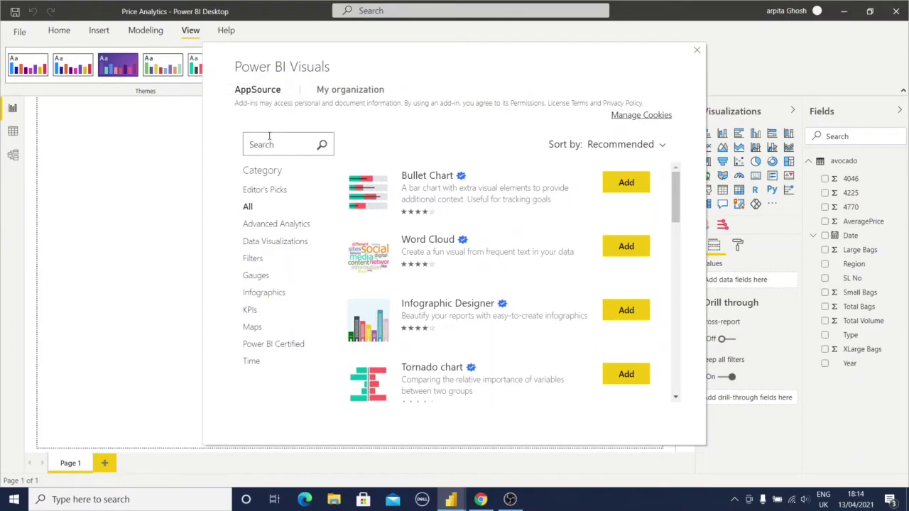
pyautogui.write('Histogram')
pyautogui.click(322, 145)
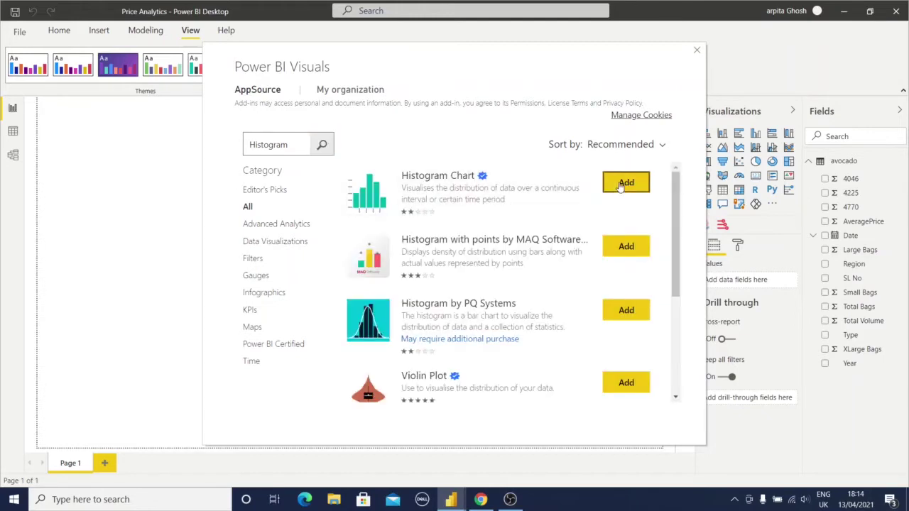
pyautogui.click(626, 183)
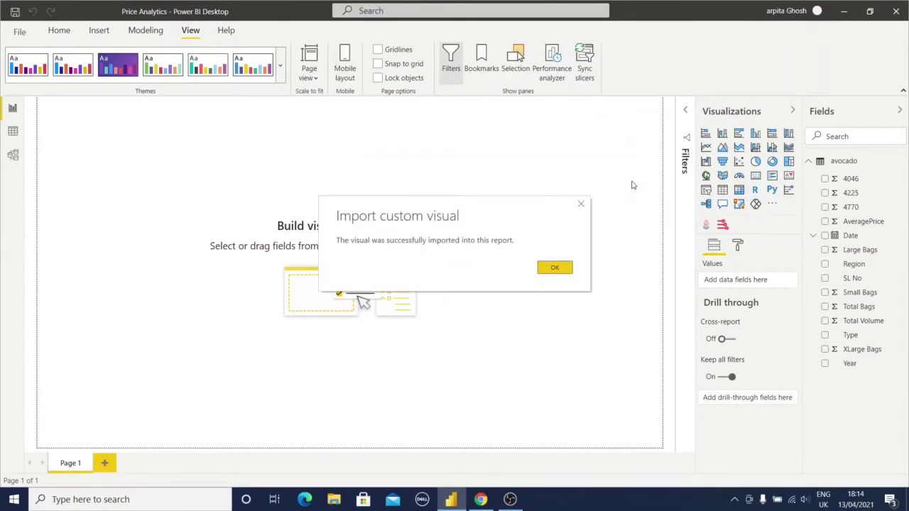
pyautogui.click(554, 267)
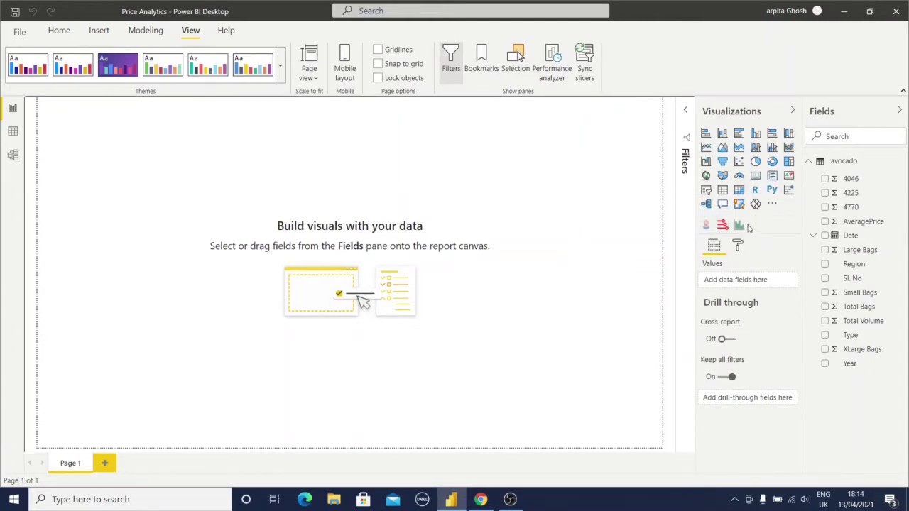
pyautogui.click(738, 227)
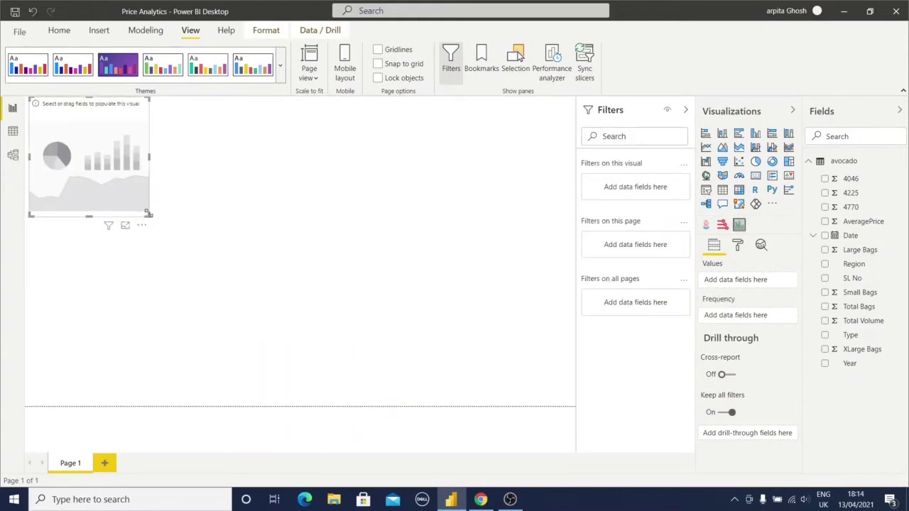
# Size the histogram and use Total Bags for both its Values and Frequency.
pyautogui.moveTo(149, 214); pyautogui.dragTo(263, 268)
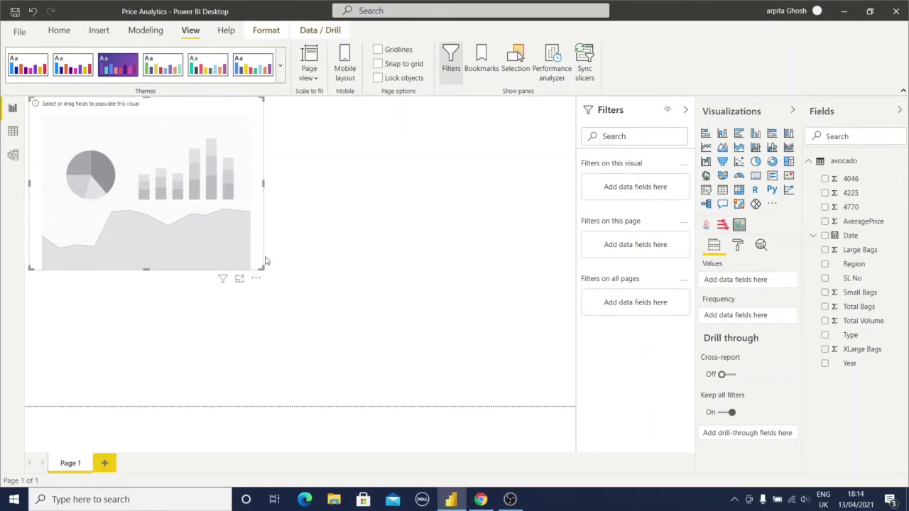
pyautogui.moveTo(262, 268); pyautogui.dragTo(251, 250)
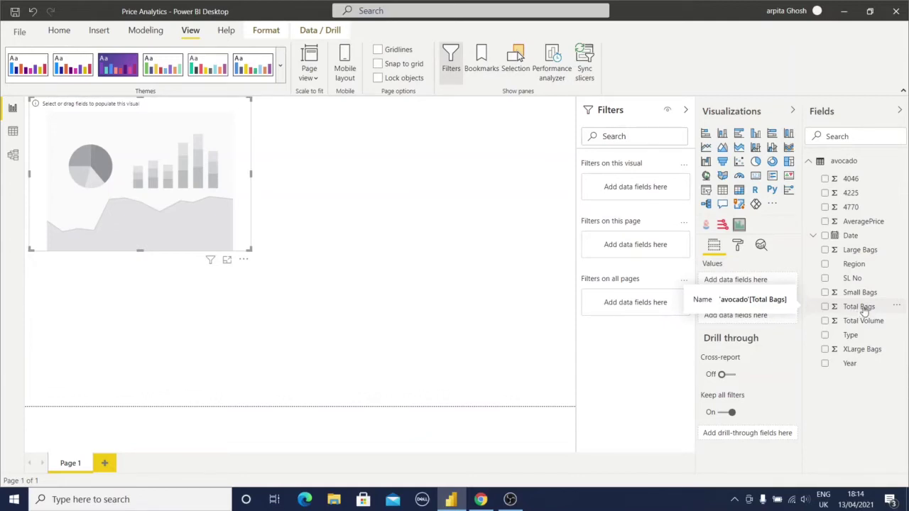
pyautogui.moveTo(866, 308); pyautogui.dragTo(750, 281)
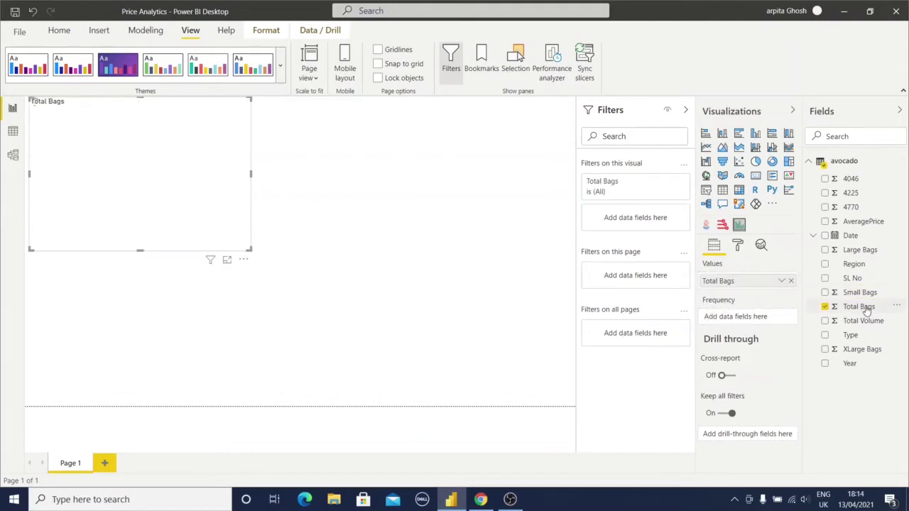
pyautogui.moveTo(866, 310); pyautogui.dragTo(766, 320)
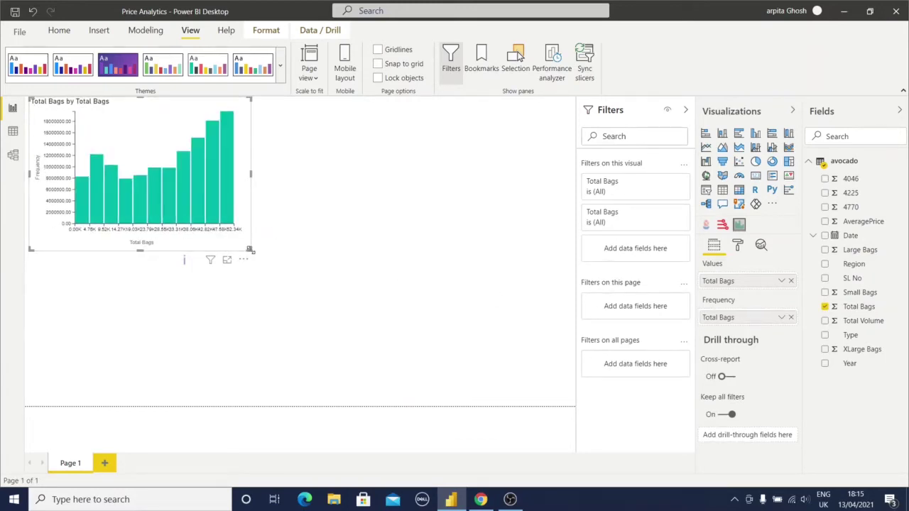
pyautogui.moveTo(254, 254); pyautogui.dragTo(266, 254)
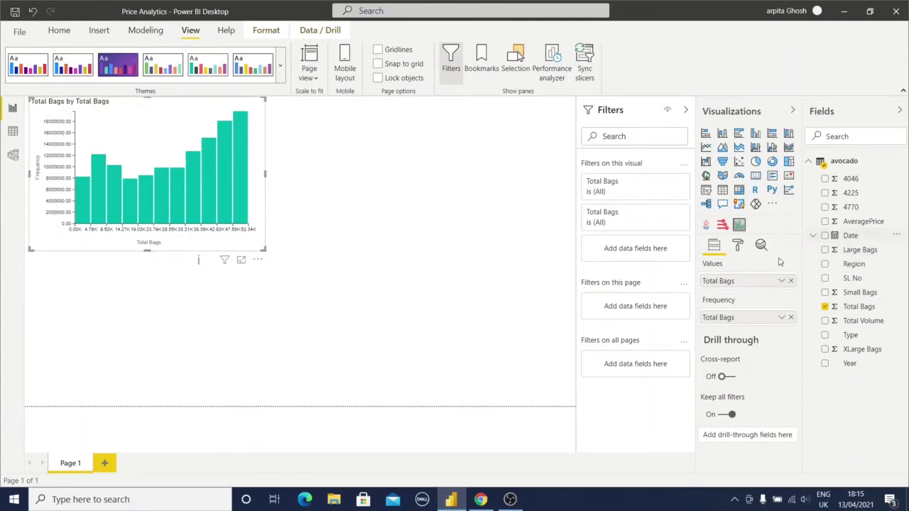
# Turn on data labels for the histogram and show X-axis values in millions.
pyautogui.click(737, 245)
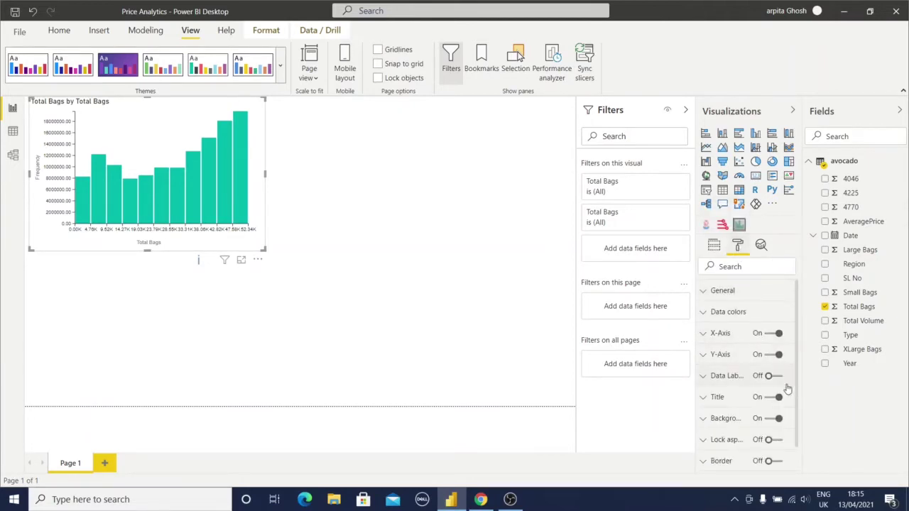
pyautogui.scroll(-1, 785, 383)
pyautogui.click(778, 340)
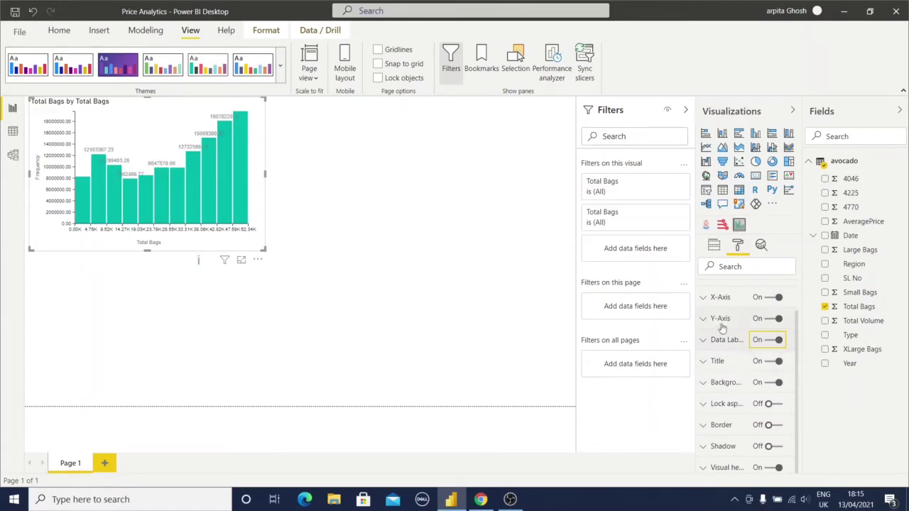
pyautogui.click(702, 300)
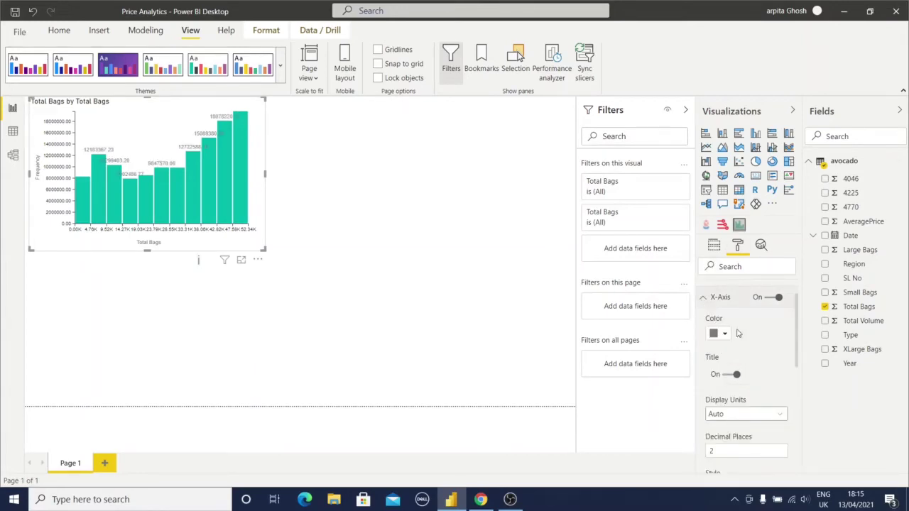
pyautogui.scroll(-2, 766, 356)
pyautogui.click(761, 355)
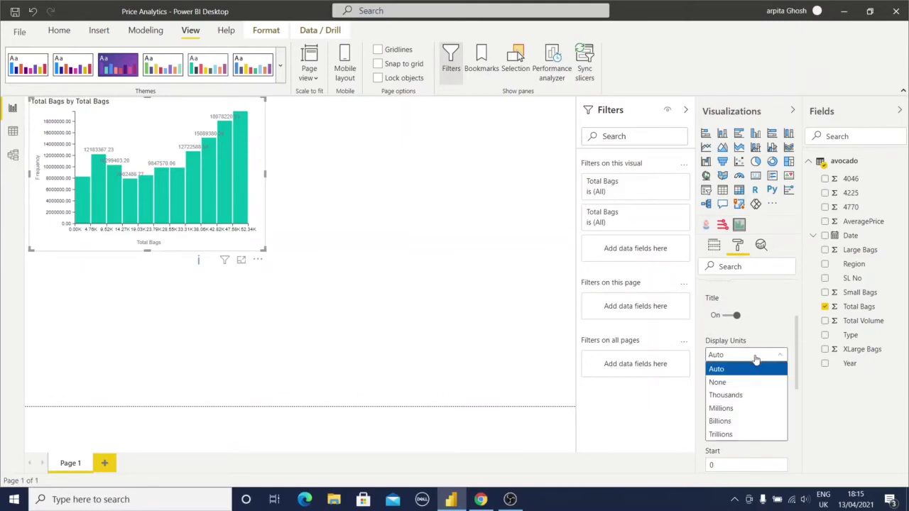
pyautogui.click(735, 410)
# Show the histogram's Y-axis values in millions.
pyautogui.scroll(-4, 758, 348)
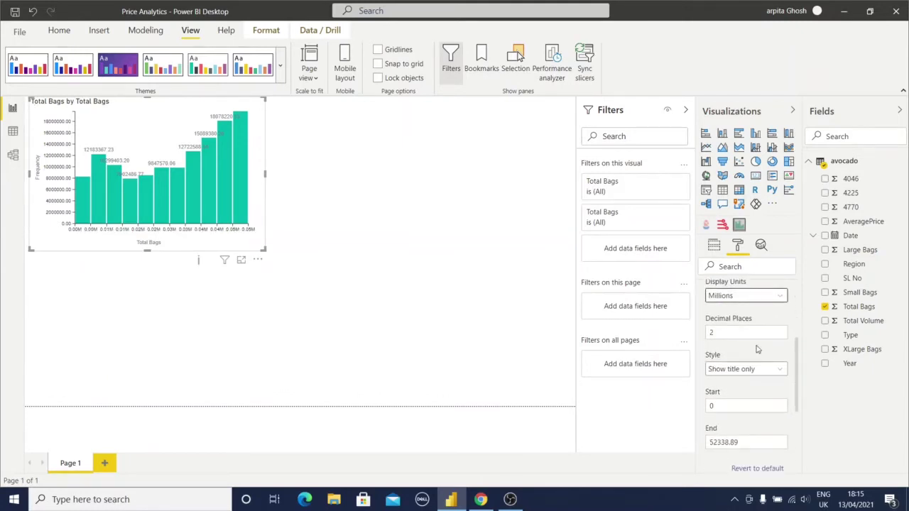
pyautogui.scroll(5, 757, 346)
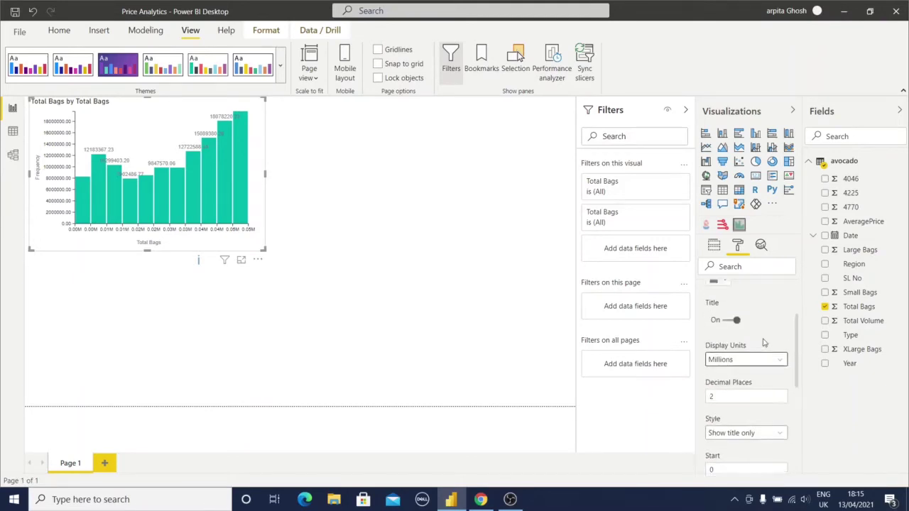
pyautogui.scroll(2, 760, 351)
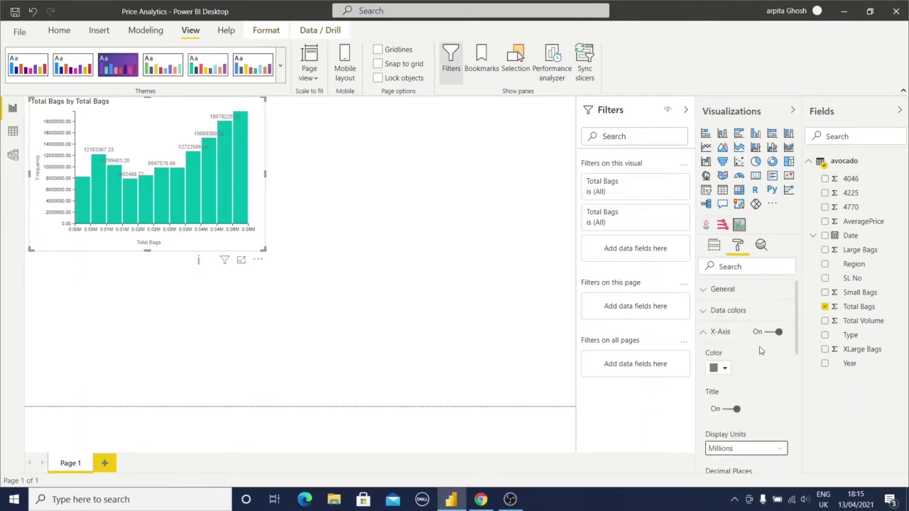
pyautogui.click(705, 339)
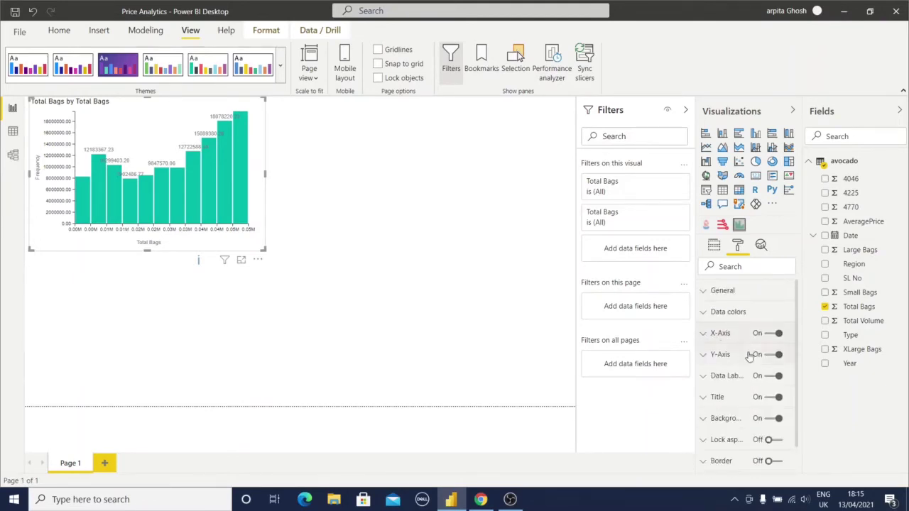
pyautogui.click(704, 355)
pyautogui.scroll(-3, 743, 382)
pyautogui.scroll(-1, 741, 381)
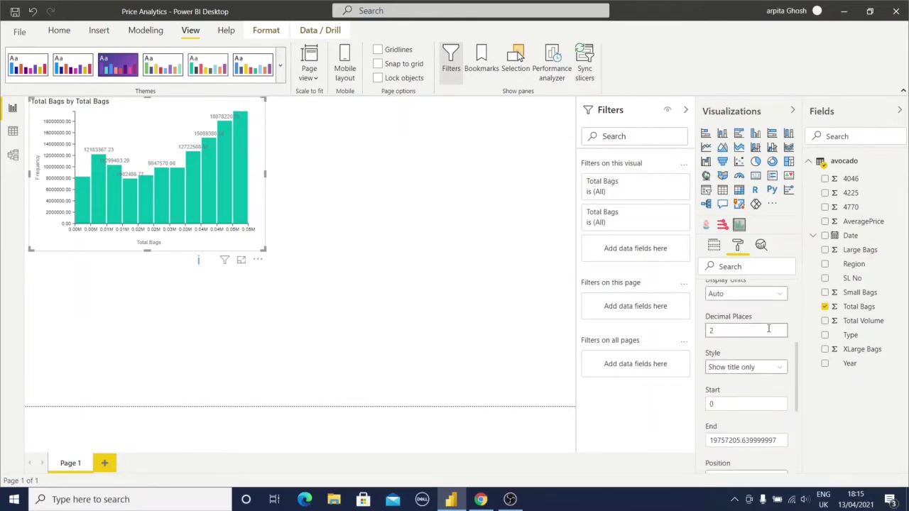
pyautogui.click(761, 297)
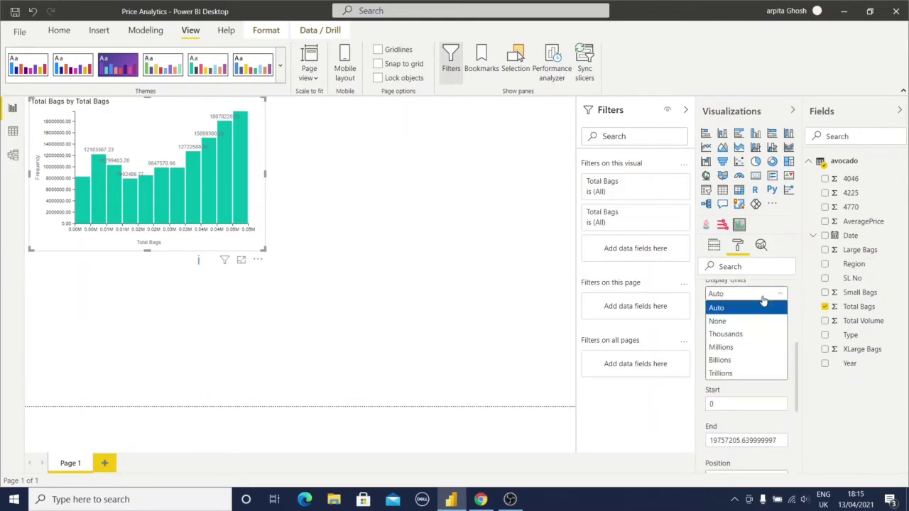
pyautogui.click(744, 347)
# Center the histogram title and set its text size to 15 pt.
pyautogui.scroll(4, 746, 347)
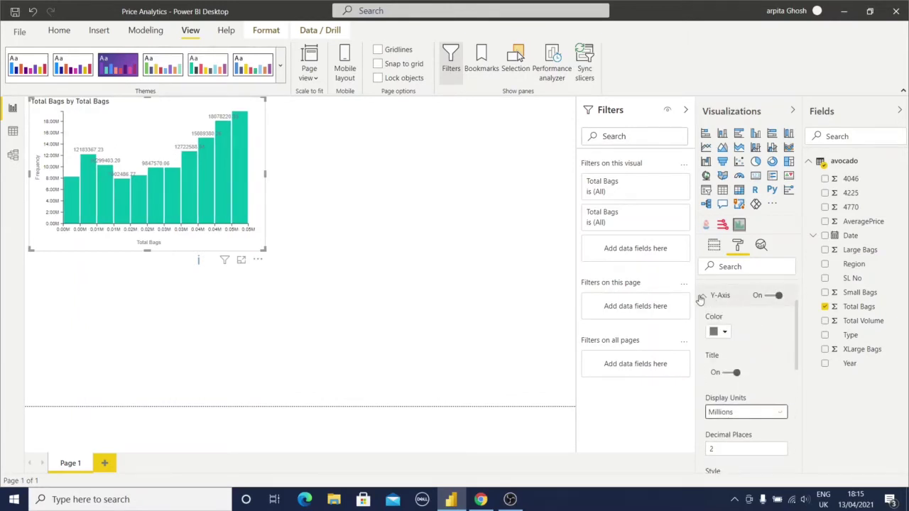
pyautogui.click(704, 298)
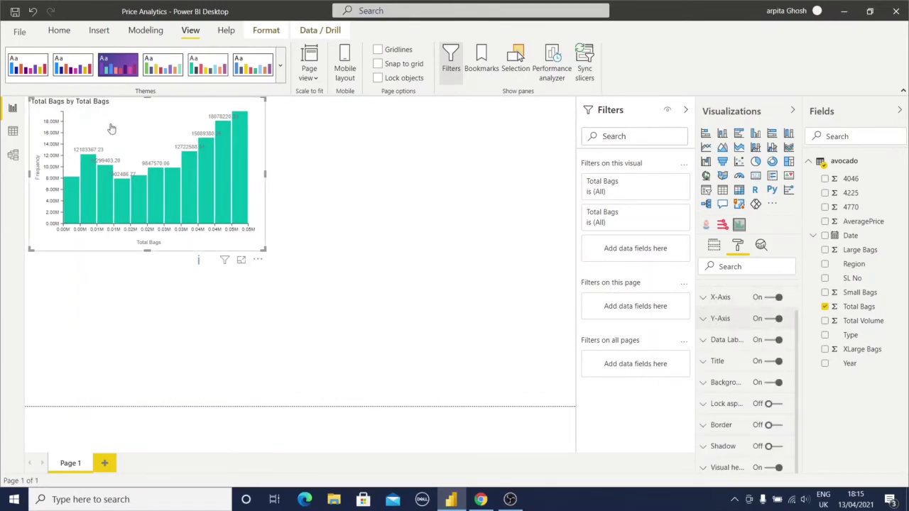
pyautogui.scroll(2, 724, 368)
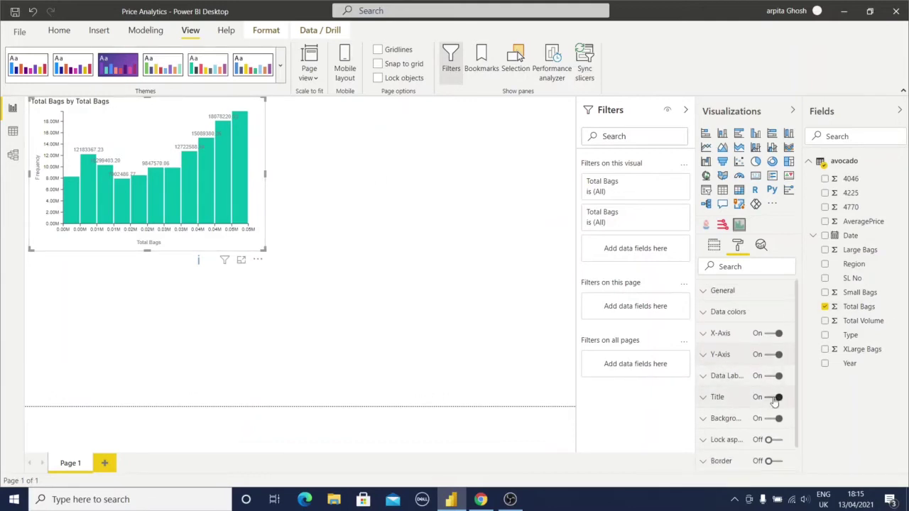
pyautogui.click(710, 398)
pyautogui.scroll(-2, 746, 404)
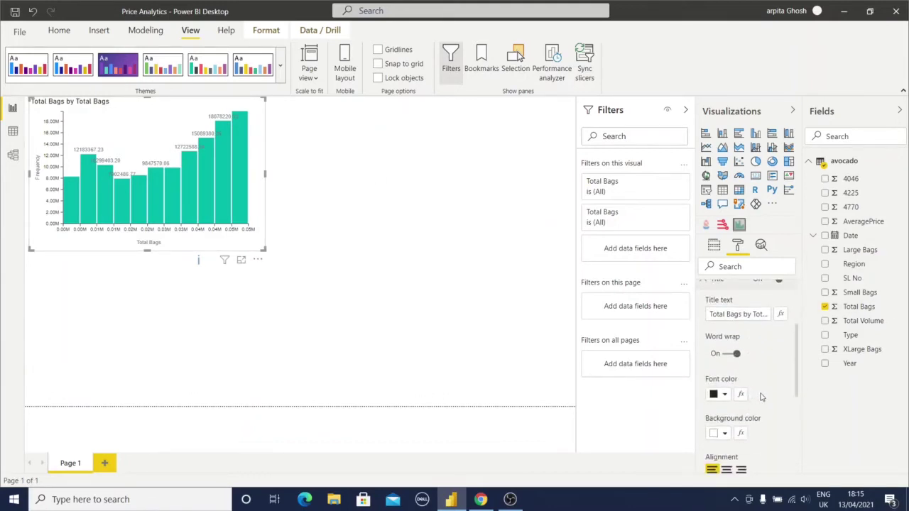
pyautogui.click(727, 412)
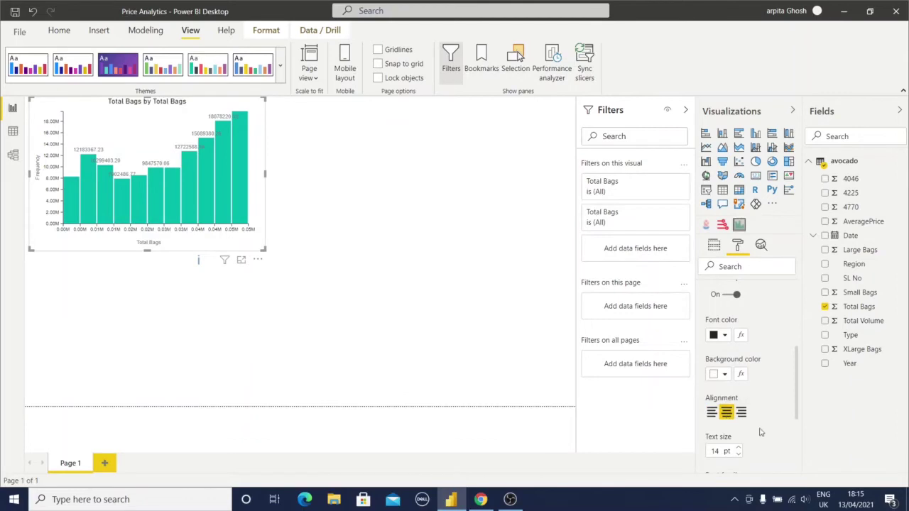
pyautogui.scroll(-2, 731, 406)
pyautogui.click(722, 392)
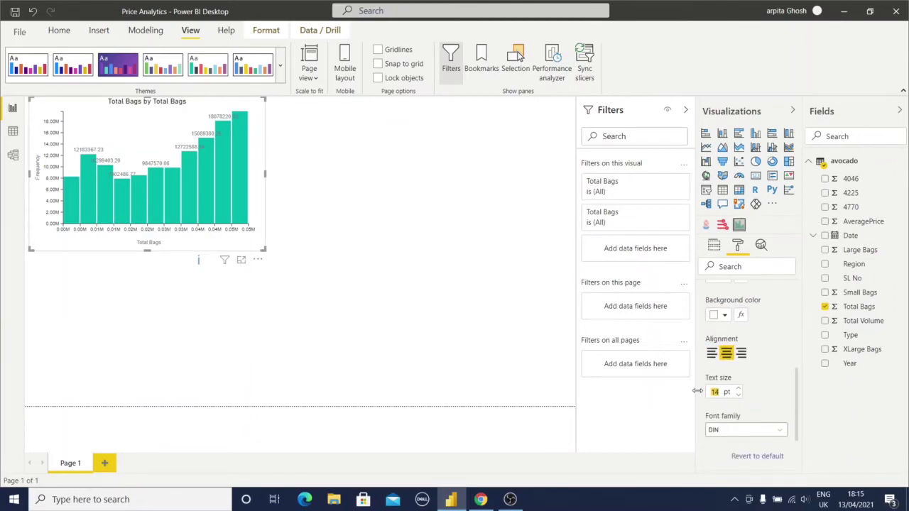
pyautogui.write('15')
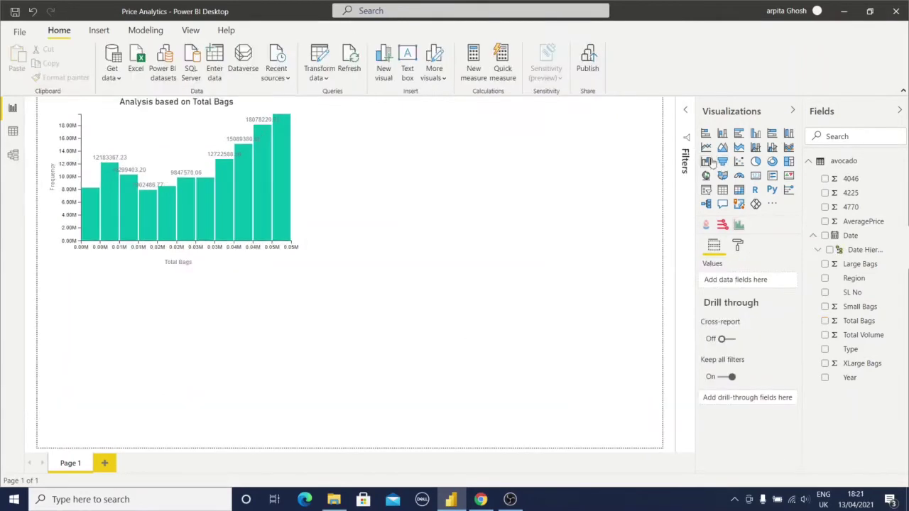
# Add a line chart of AveragePrice by Month split by Type, sized beside the histogram.
pyautogui.click(705, 147)
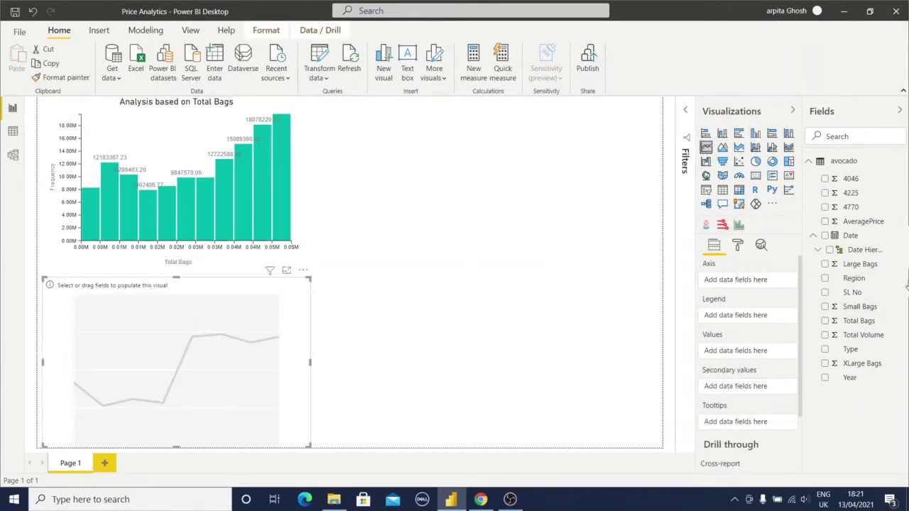
pyautogui.click(828, 250)
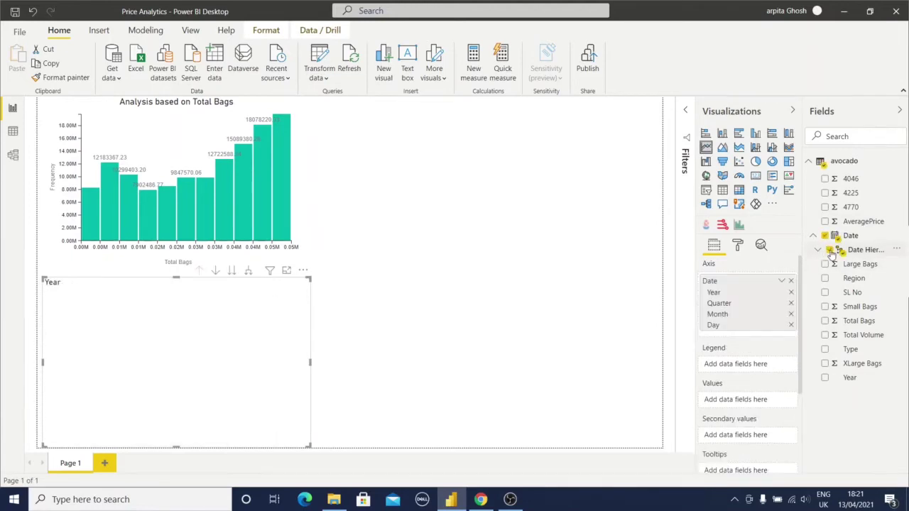
pyautogui.click(791, 325)
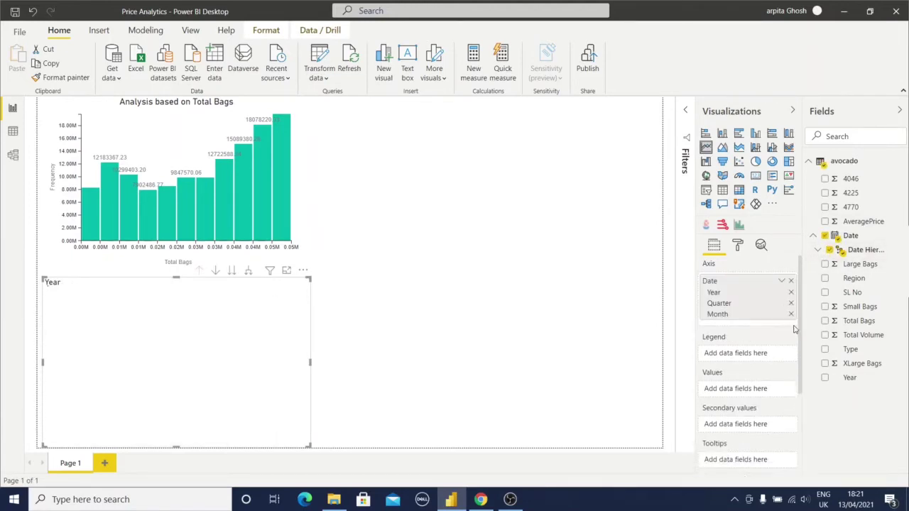
pyautogui.click(791, 303)
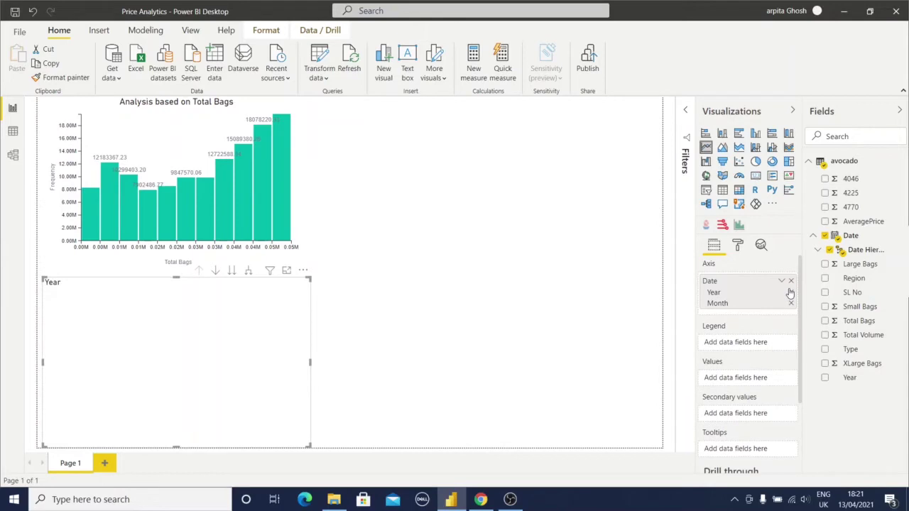
pyautogui.click(790, 292)
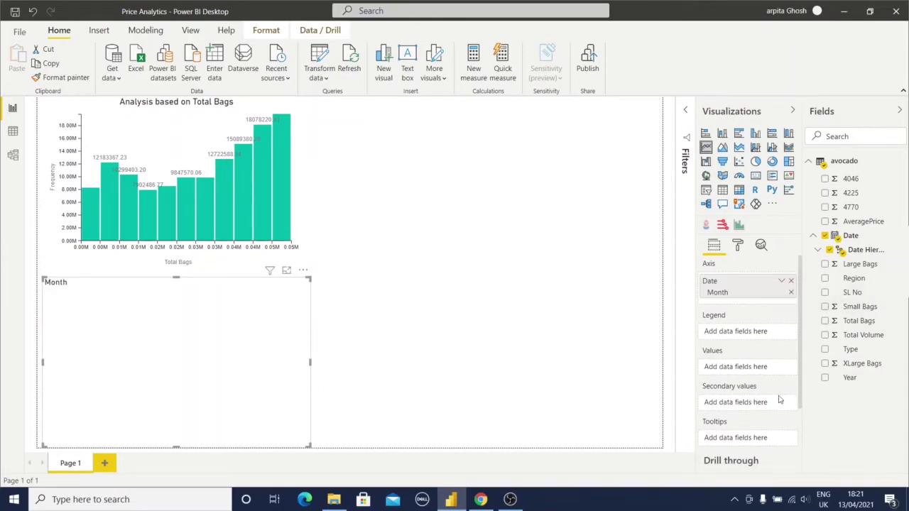
pyautogui.click(825, 349)
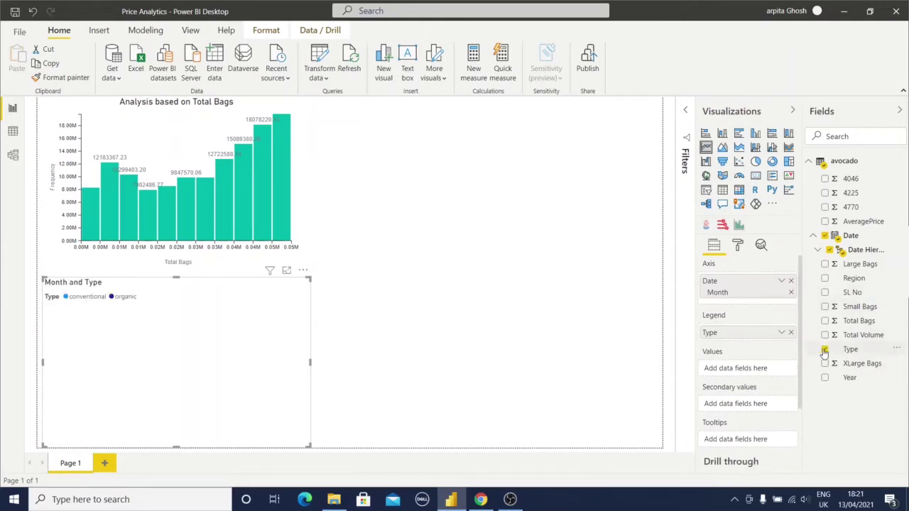
pyautogui.click(824, 222)
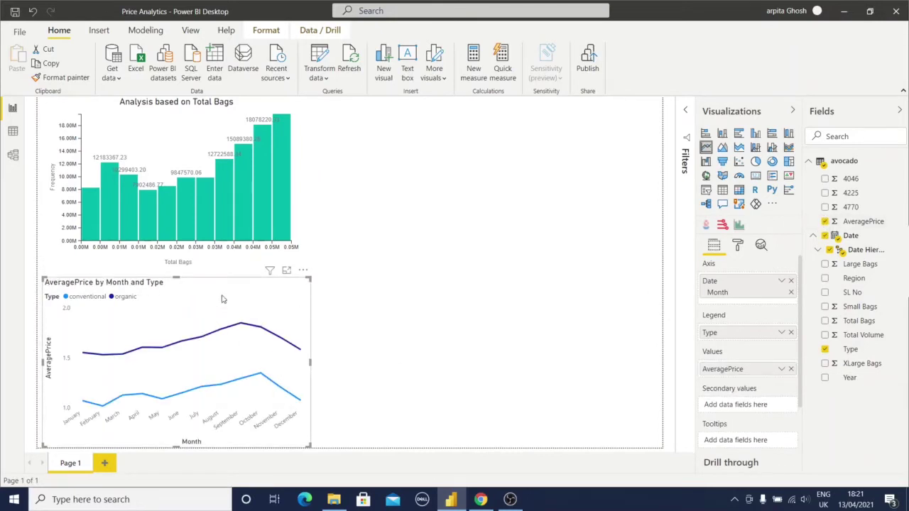
pyautogui.moveTo(266, 298); pyautogui.dragTo(490, 107)
pyautogui.moveTo(582, 268); pyautogui.dragTo(502, 243)
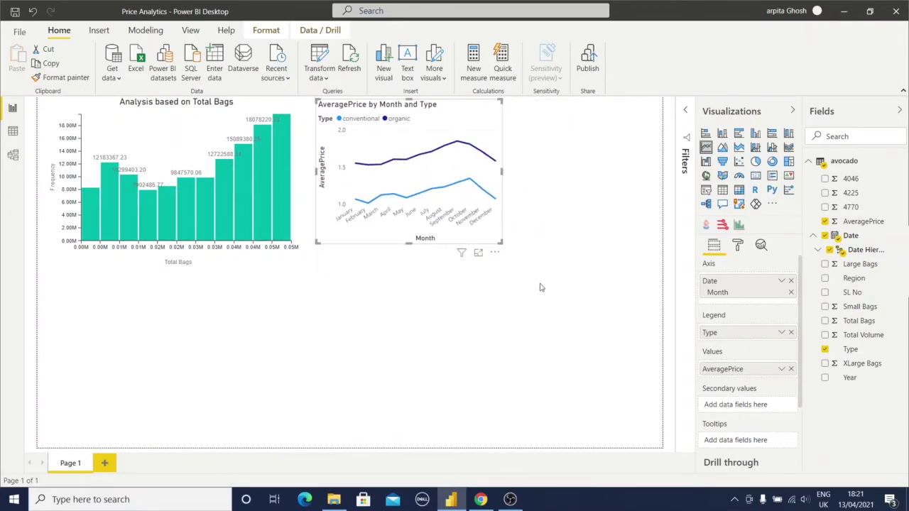
# Add a small donut chart of AveragePrice by Type at the top right.
pyautogui.click(561, 320)
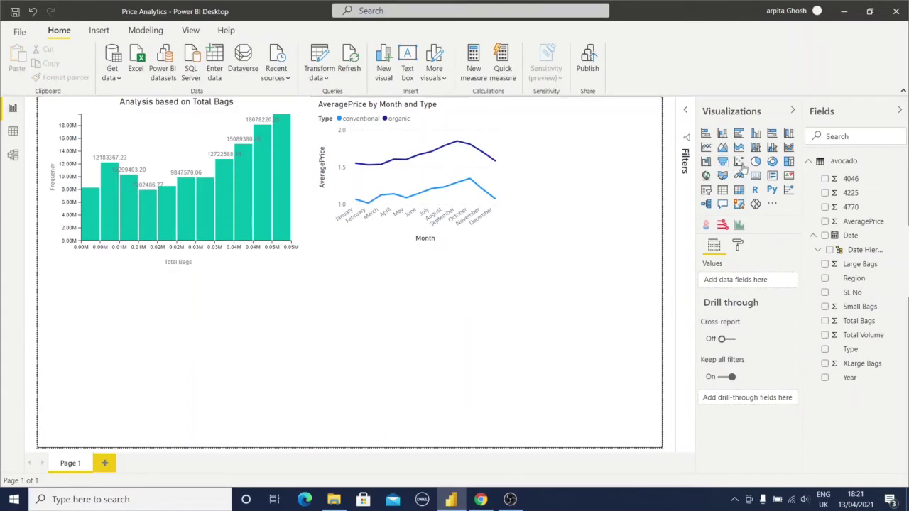
pyautogui.click(772, 161)
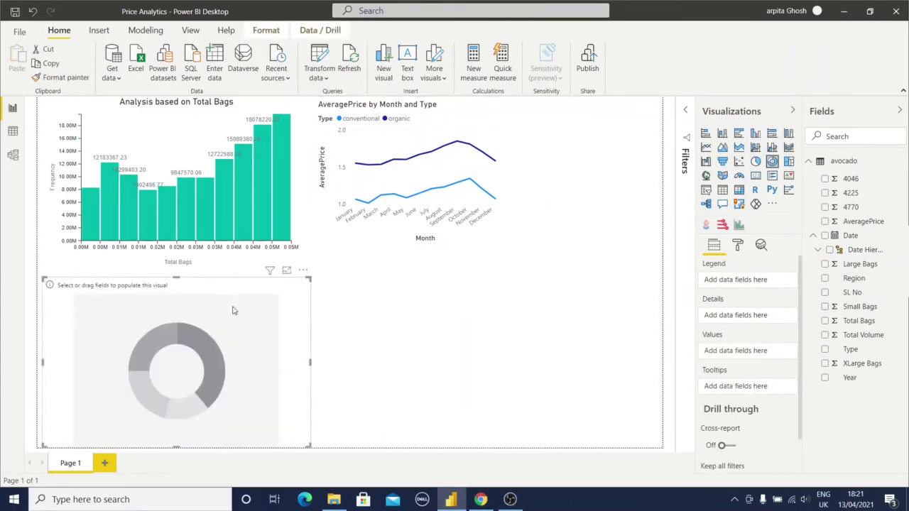
pyautogui.moveTo(207, 290); pyautogui.dragTo(456, 290)
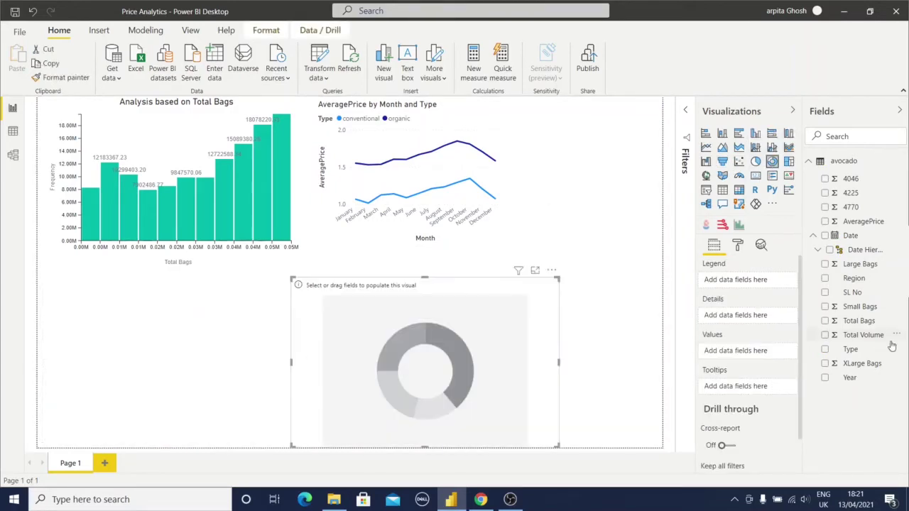
pyautogui.click(825, 223)
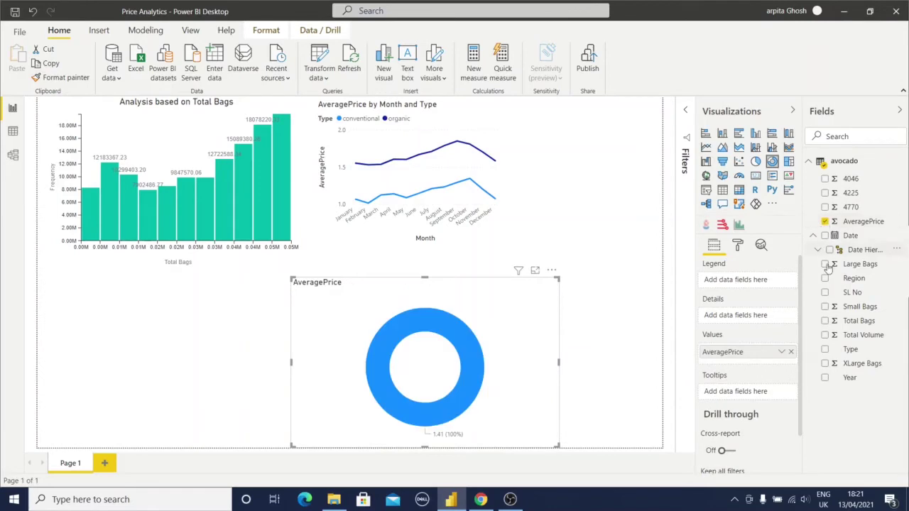
pyautogui.click(825, 349)
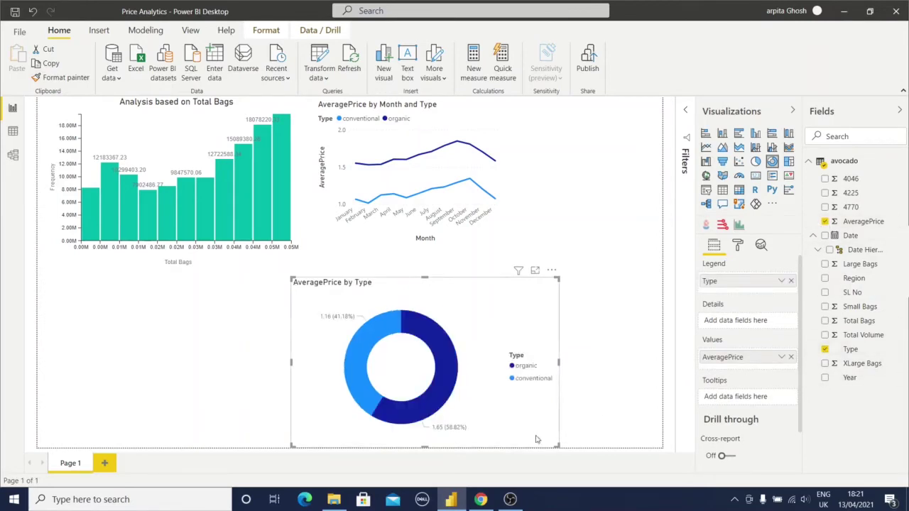
pyautogui.moveTo(557, 445); pyautogui.dragTo(497, 396)
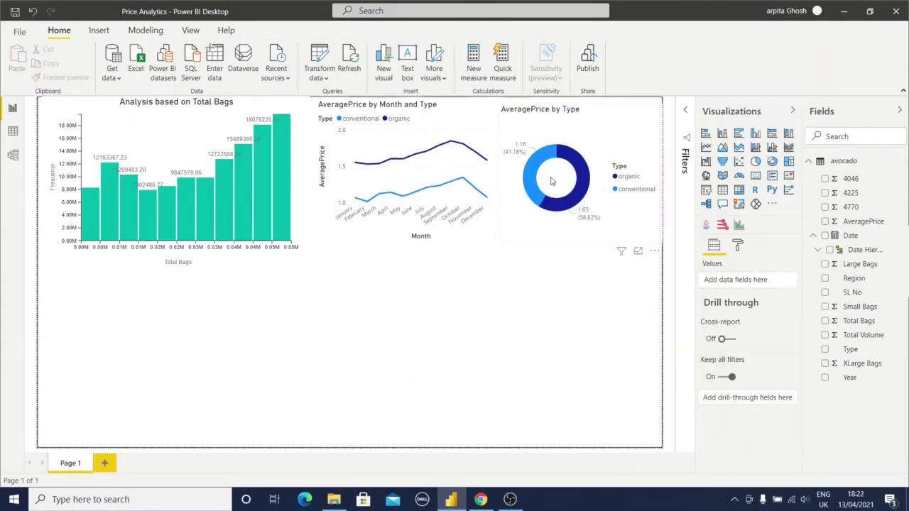
# Center the donut chart's title and set its text size to 15 pt.
pyautogui.click(603, 119)
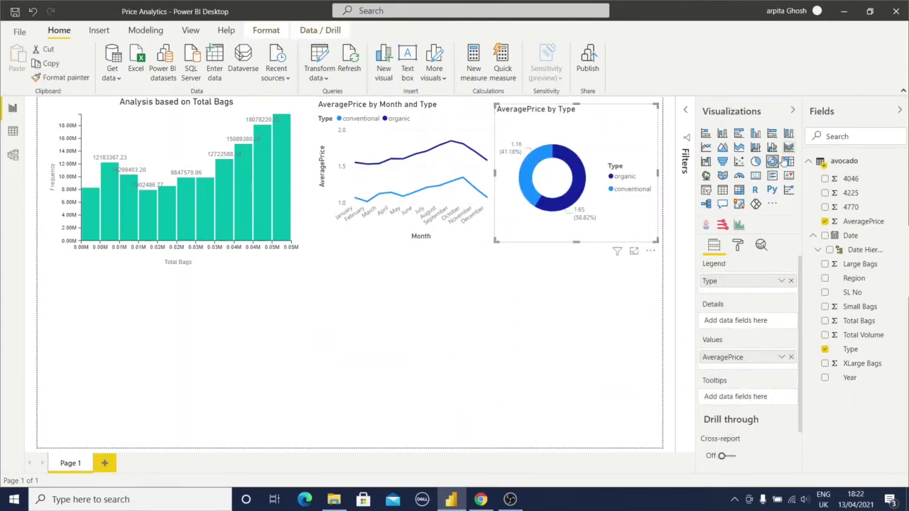
pyautogui.click(736, 247)
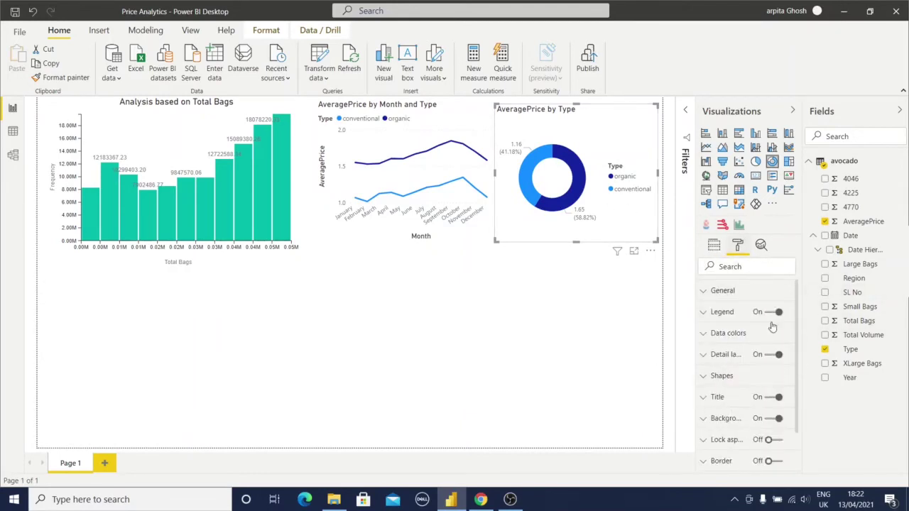
pyautogui.click(702, 401)
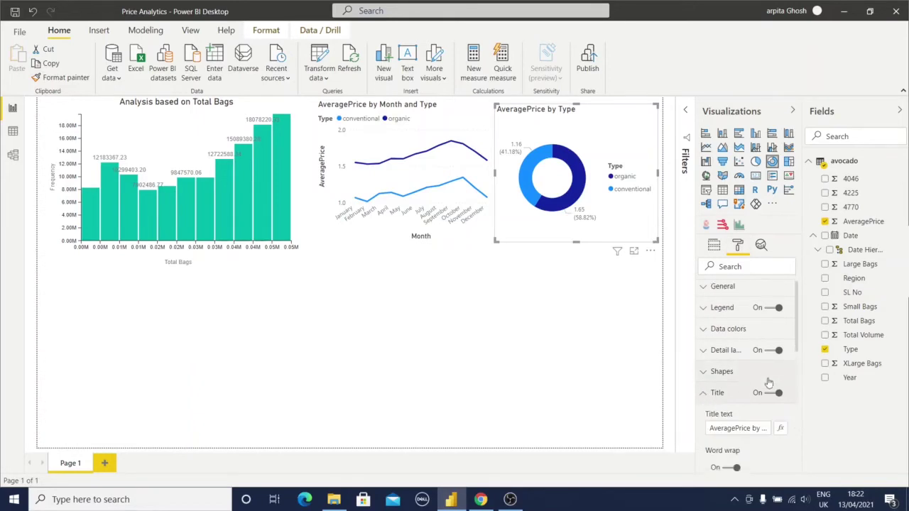
pyautogui.scroll(-2, 766, 377)
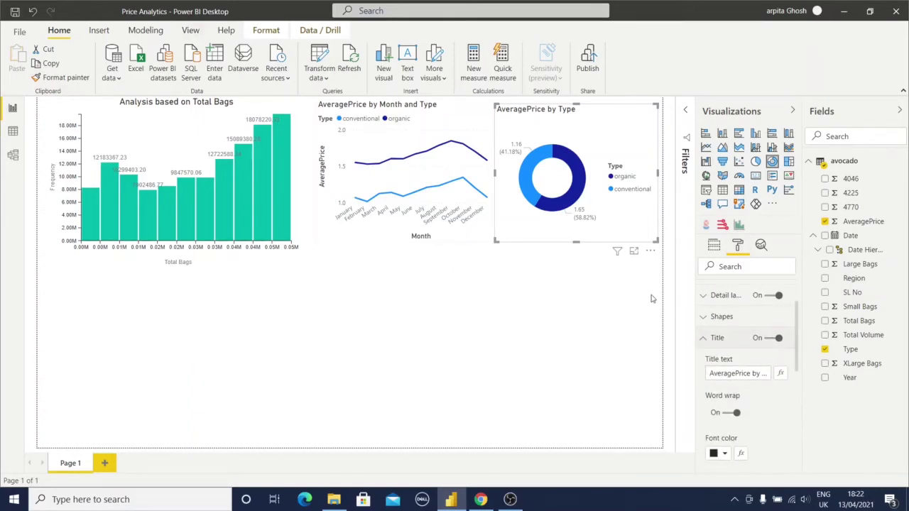
pyautogui.scroll(-4, 764, 376)
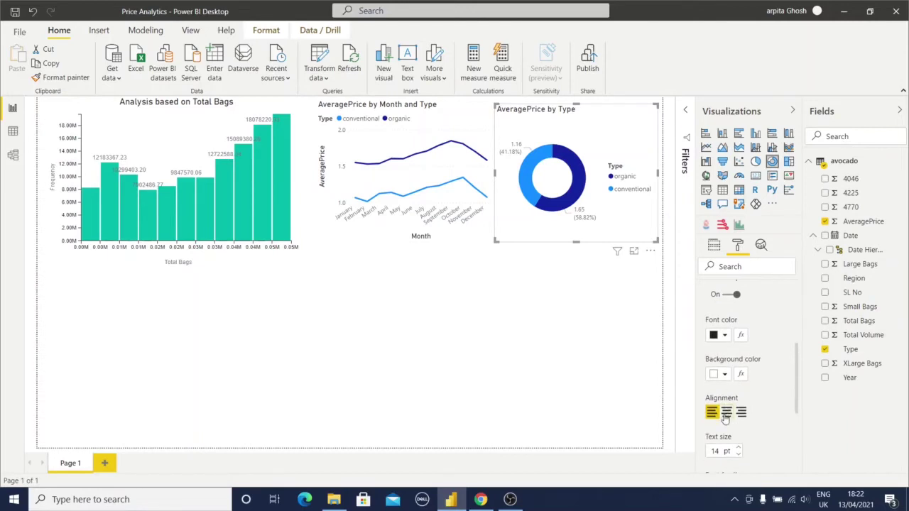
pyautogui.click(726, 412)
pyautogui.scroll(-4, 721, 355)
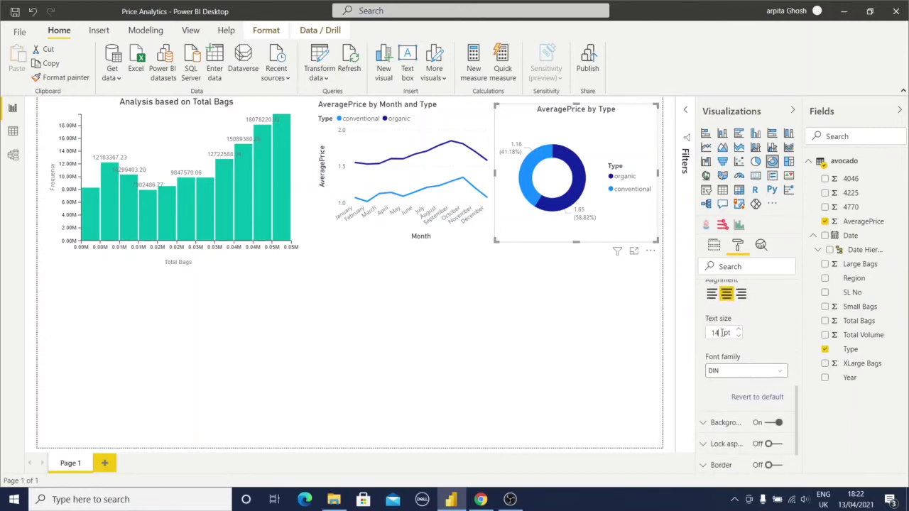
pyautogui.write('5')
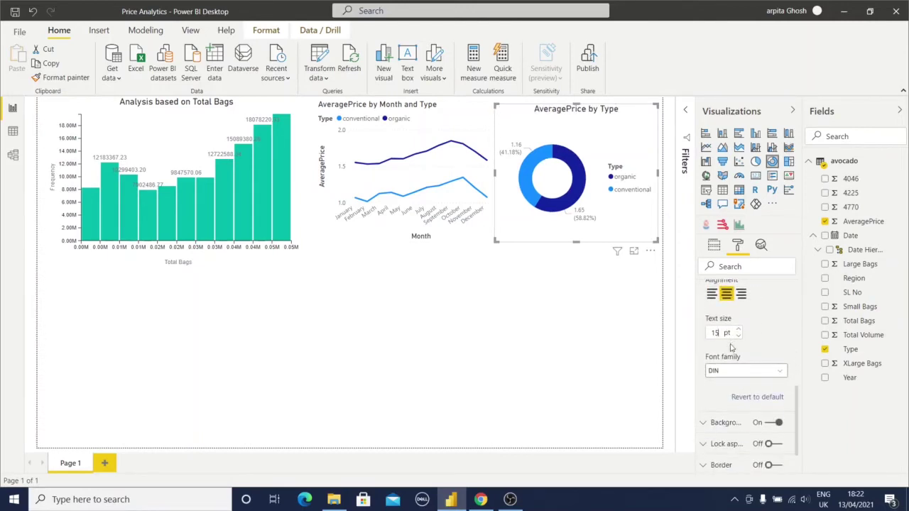
# Copy the donut chart's formatting onto the line chart with Format painter.
pyautogui.scroll(4, 742, 338)
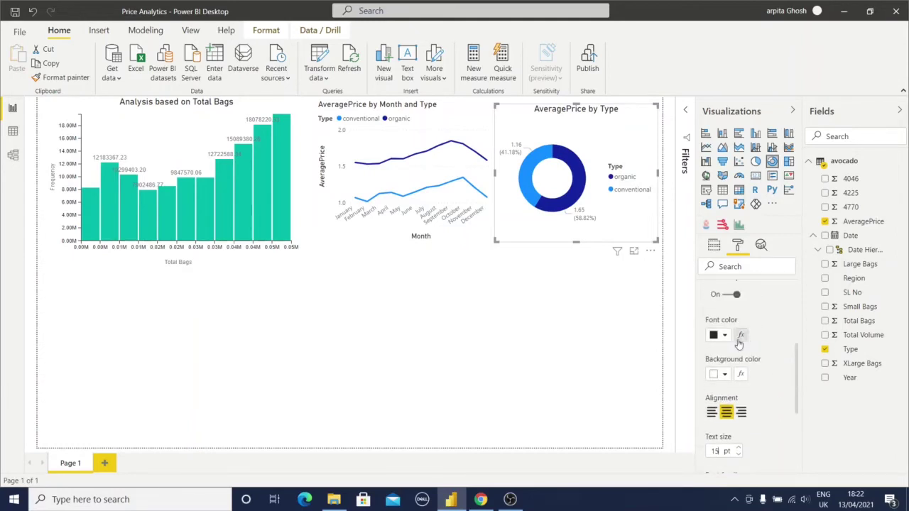
pyautogui.scroll(2, 738, 341)
pyautogui.scroll(3, 704, 334)
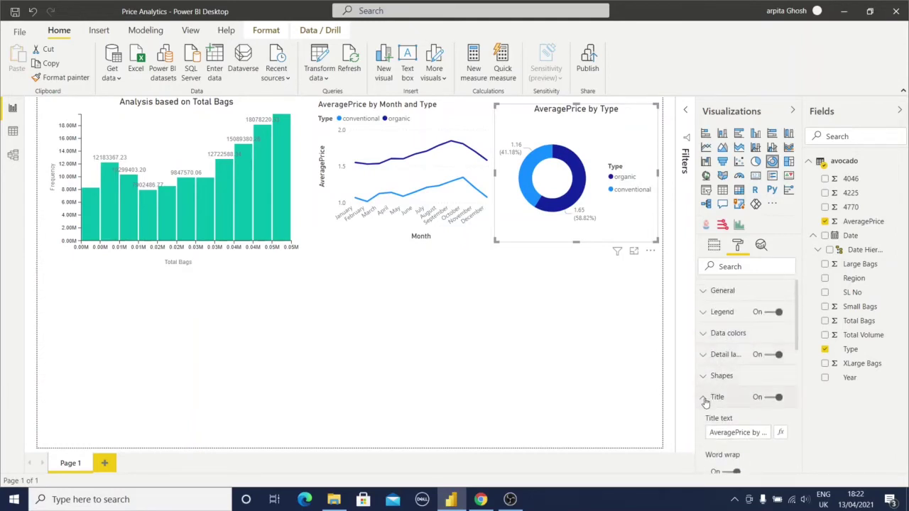
pyautogui.click(706, 399)
pyautogui.scroll(-2, 732, 401)
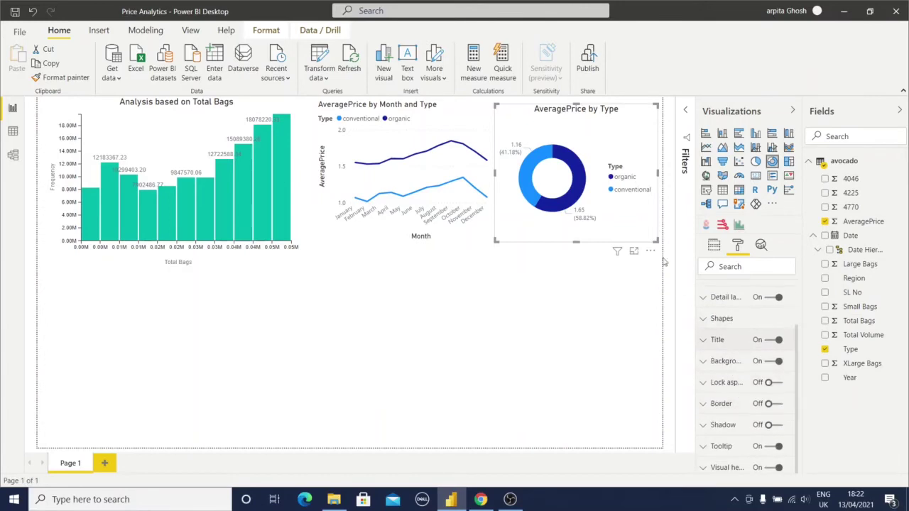
pyautogui.scroll(2, 743, 357)
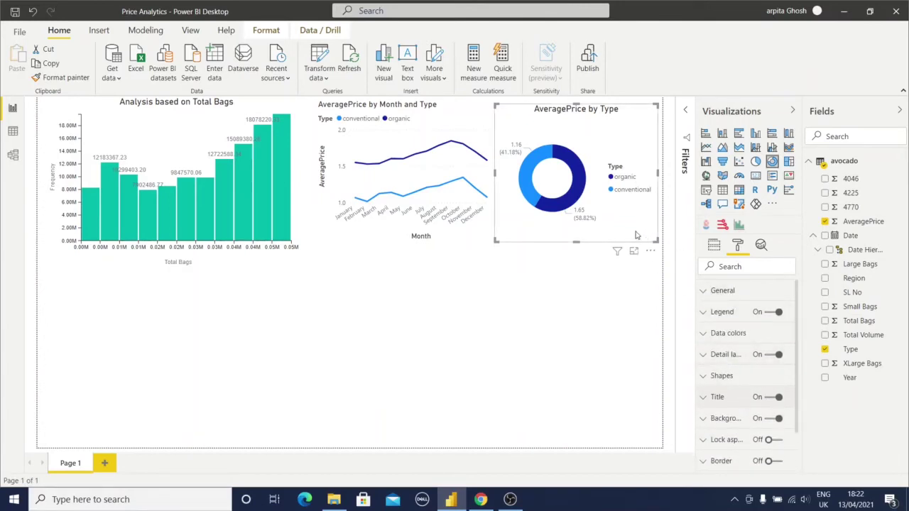
pyautogui.click(63, 78)
pyautogui.click(460, 112)
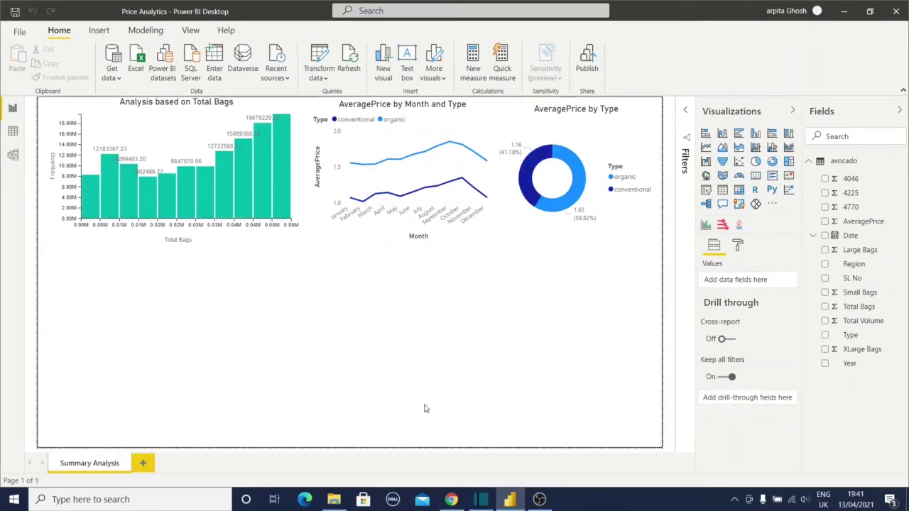
# Add a taller lollipop chart of AveragePrice by Region with Total Bags tooltips.
pyautogui.click(721, 224)
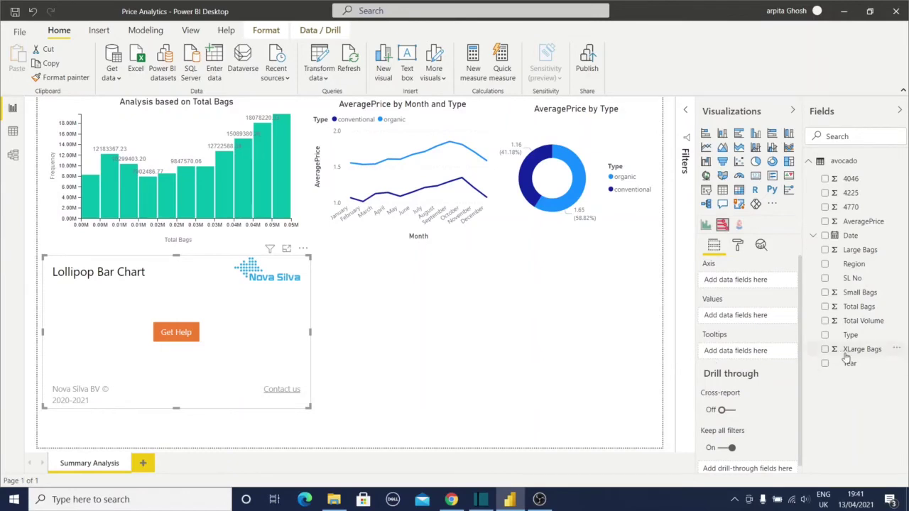
pyautogui.click(824, 264)
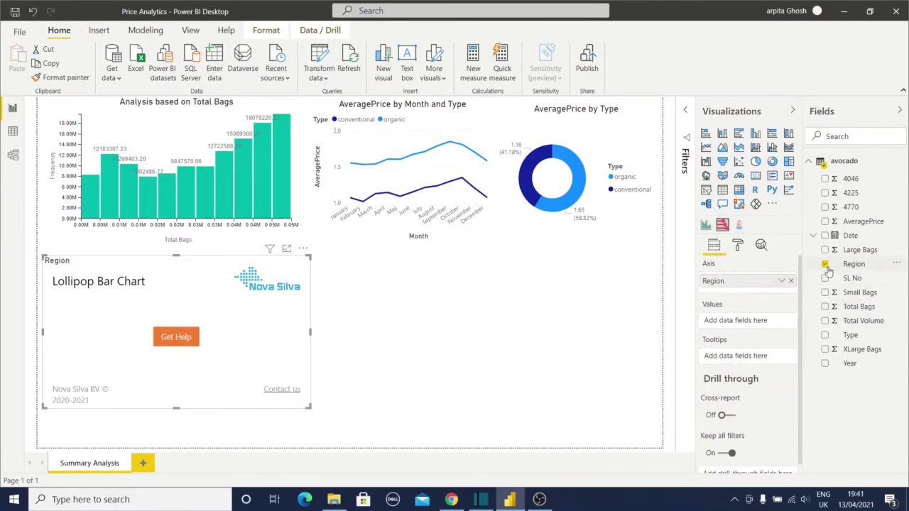
pyautogui.click(825, 222)
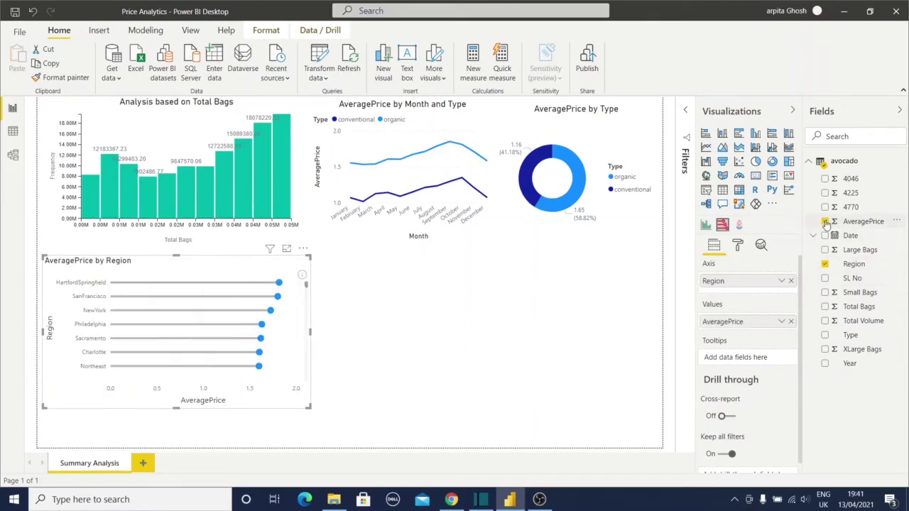
pyautogui.click(825, 307)
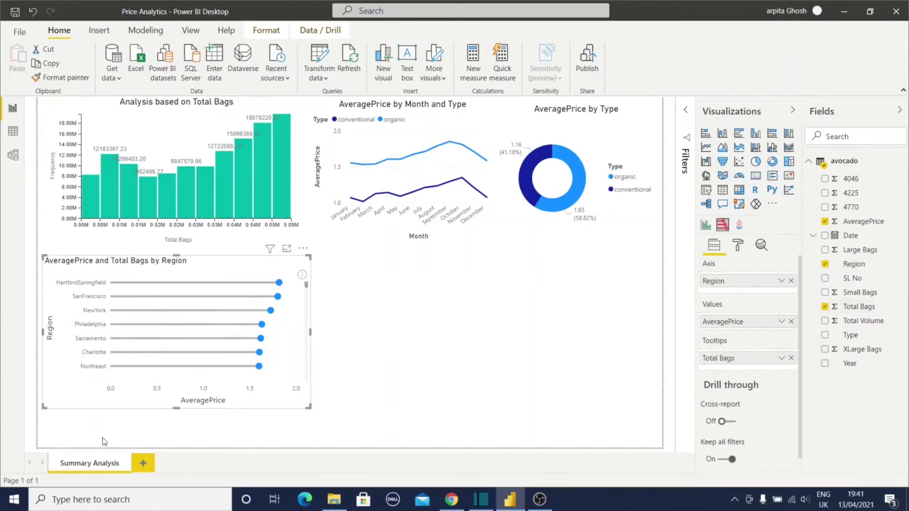
pyautogui.moveTo(307, 406); pyautogui.dragTo(301, 438)
# Copy the donut chart's formatting onto the lollipop chart.
pyautogui.click(575, 178)
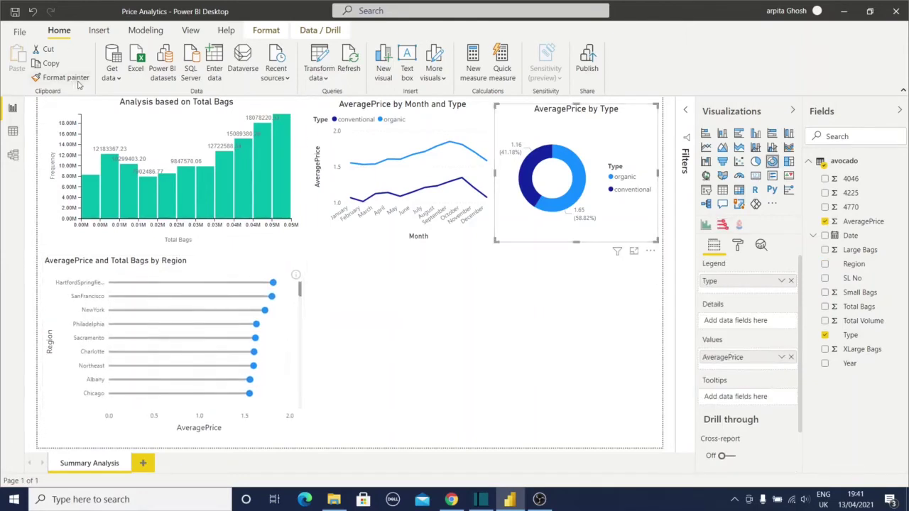
pyautogui.click(79, 80)
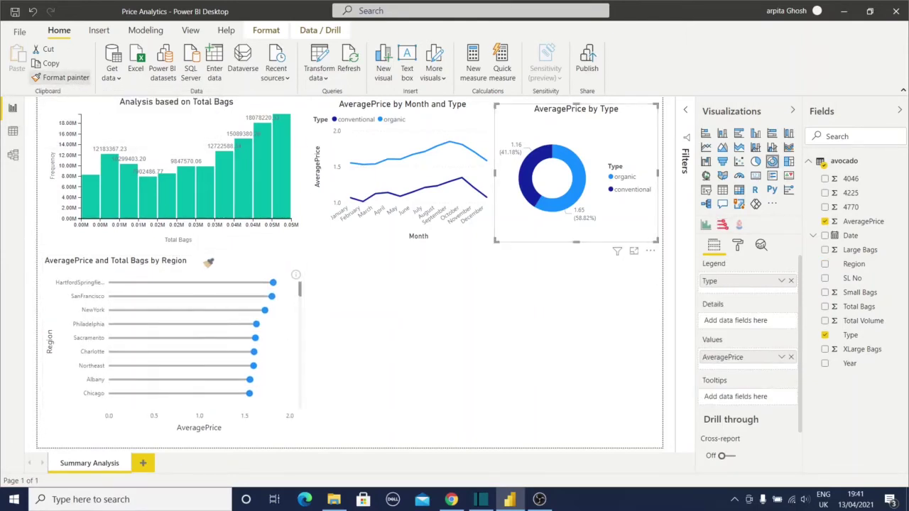
pyautogui.click(206, 261)
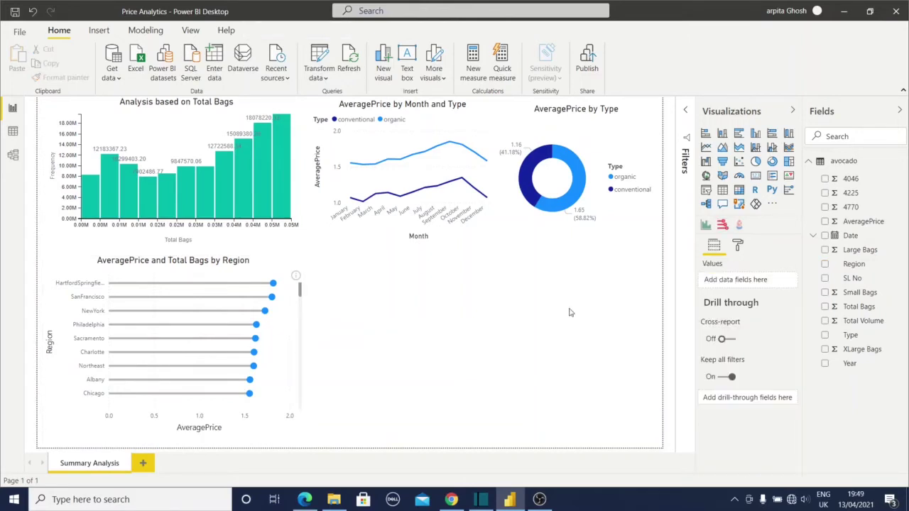
# Add a wide, tall infographic chart of Total Volume by Year, split by Type.
pyautogui.click(739, 226)
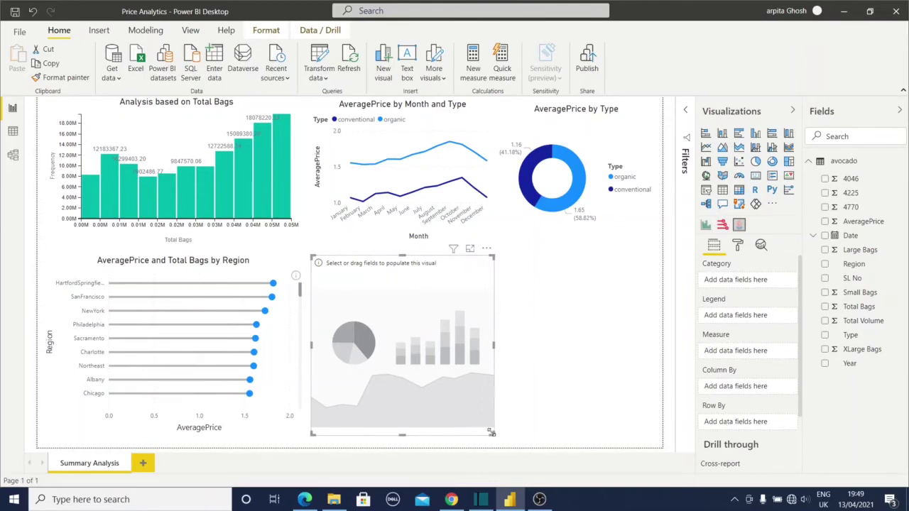
pyautogui.moveTo(492, 433); pyautogui.dragTo(641, 433)
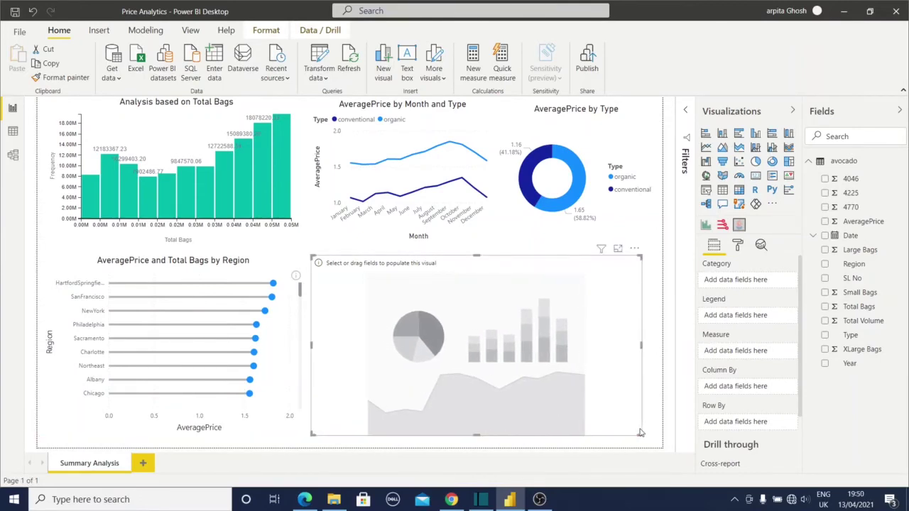
pyautogui.click(825, 321)
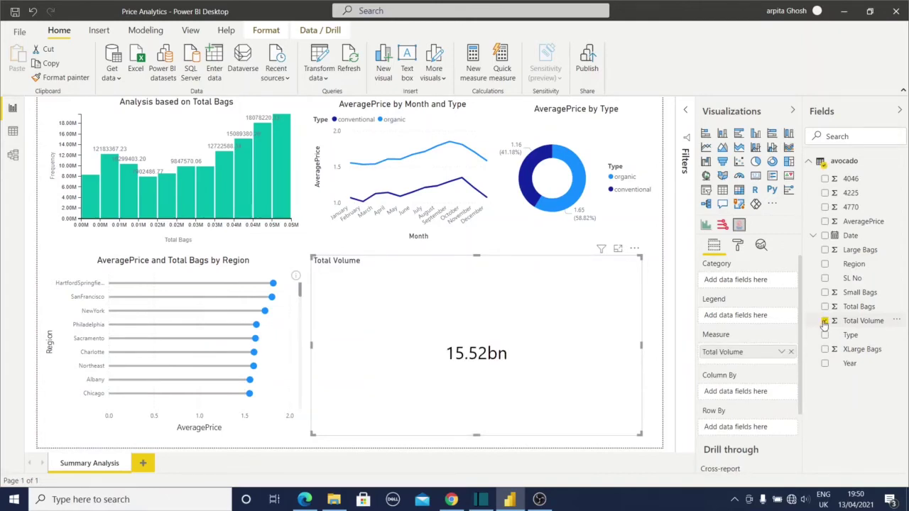
pyautogui.click(825, 364)
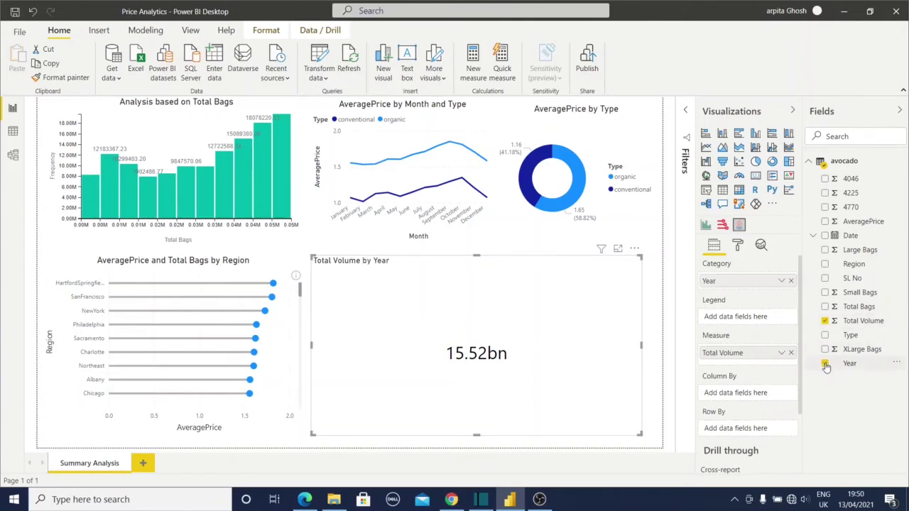
pyautogui.click(824, 335)
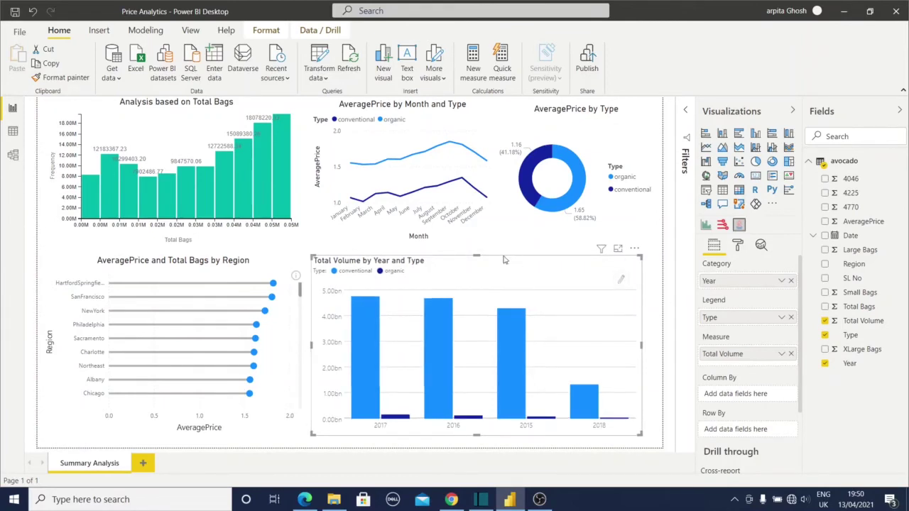
pyautogui.moveTo(479, 250); pyautogui.dragTo(478, 172)
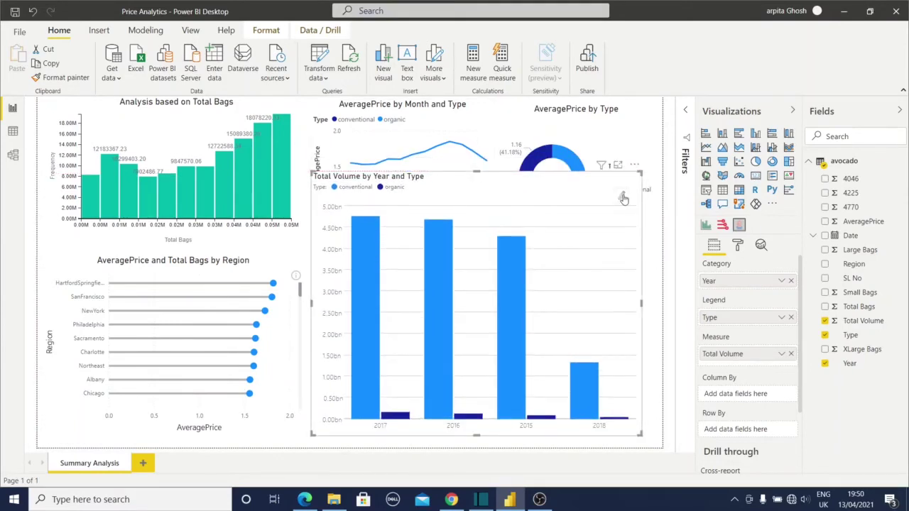
# Browse the Nature, Household, Food & Drink and People shapes for the chart marks.
pyautogui.click(623, 197)
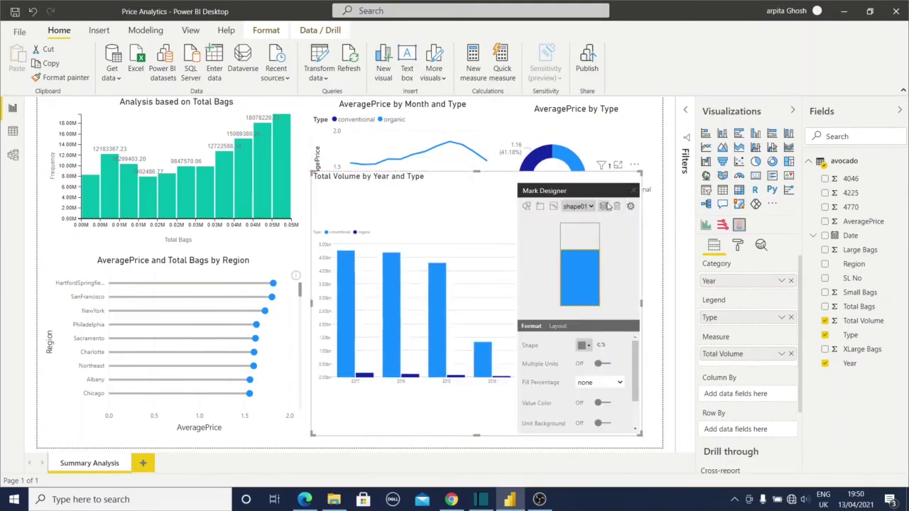
pyautogui.click(585, 345)
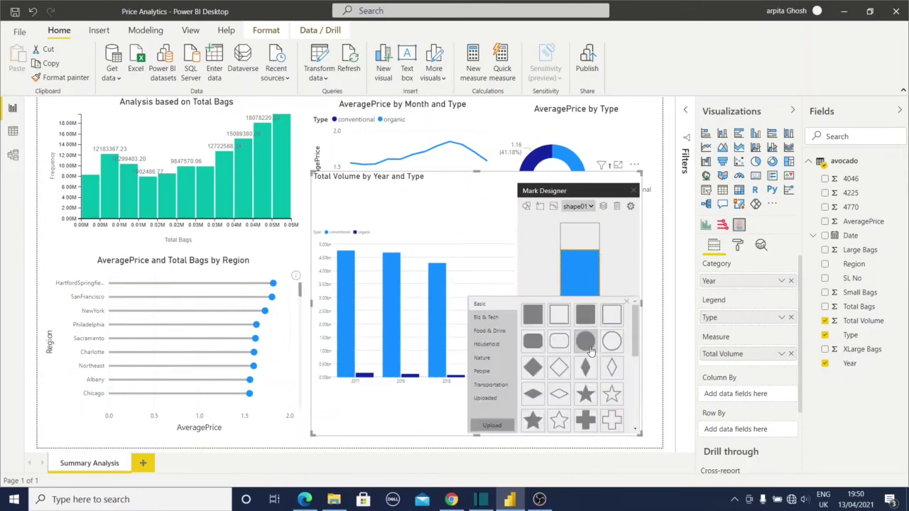
pyautogui.click(483, 359)
pyautogui.click(489, 344)
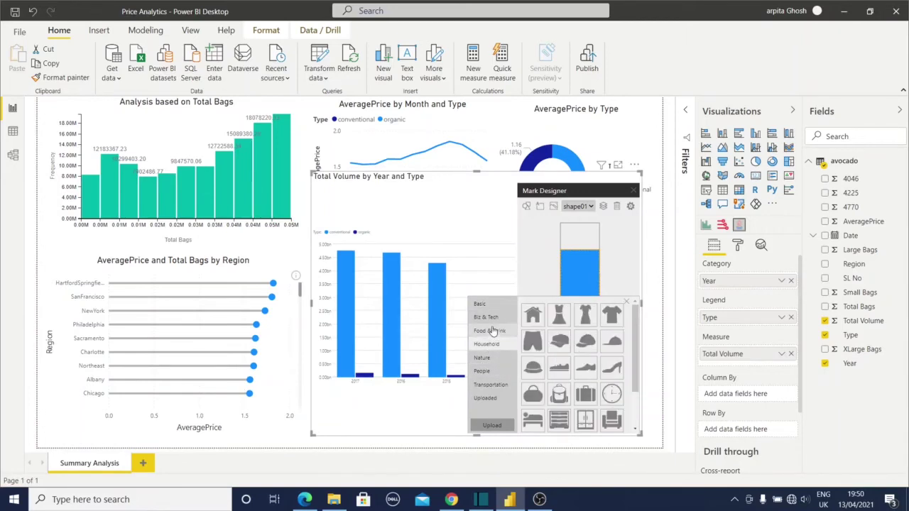
pyautogui.click(492, 331)
pyautogui.click(482, 370)
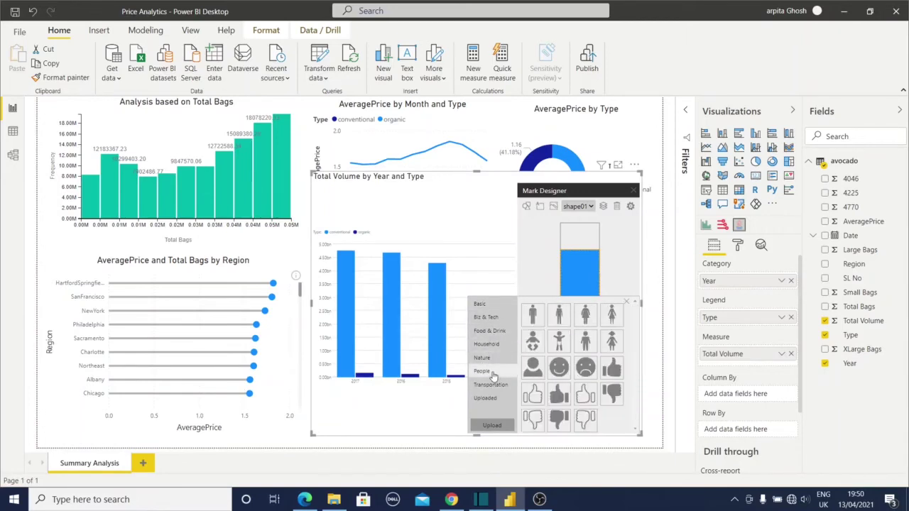
# Upload the avocado image from the Images folder as a custom mark shape.
pyautogui.click(493, 426)
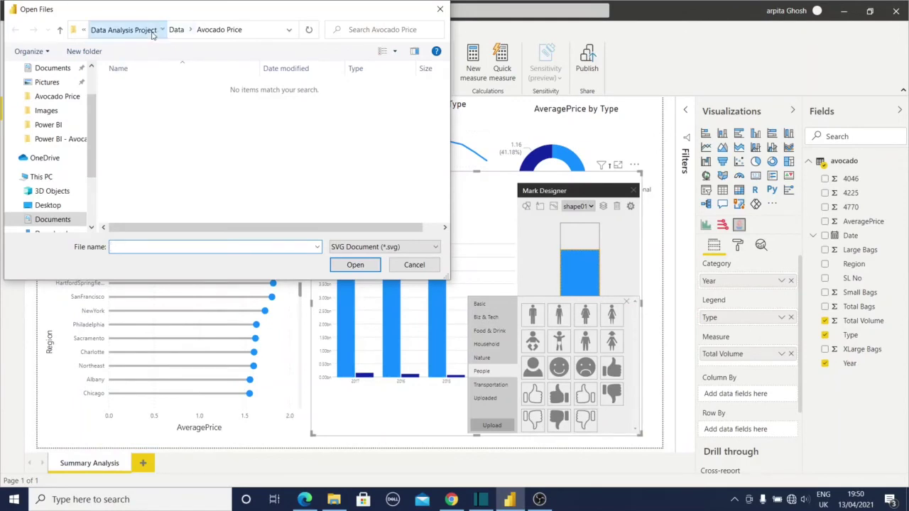
pyautogui.click(124, 30)
pyautogui.doubleClick(144, 135)
pyautogui.doubleClick(144, 104)
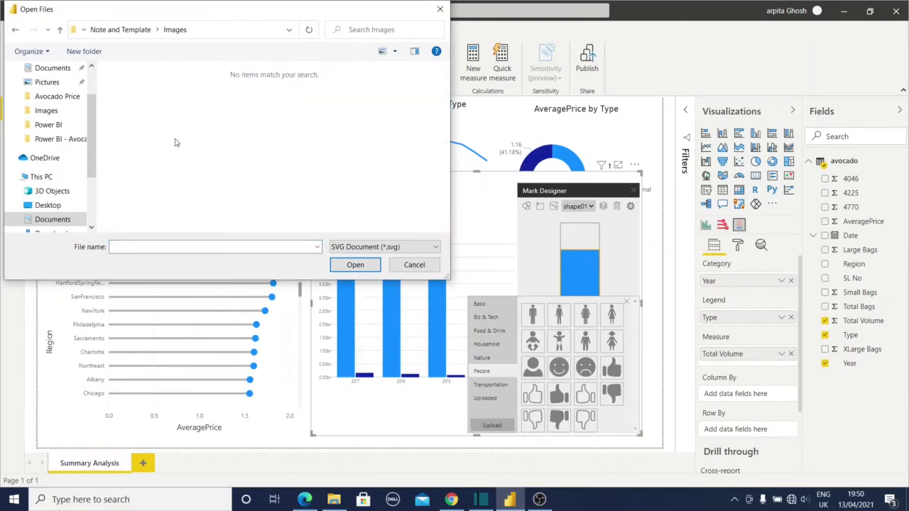
pyautogui.click(364, 248)
pyautogui.click(357, 269)
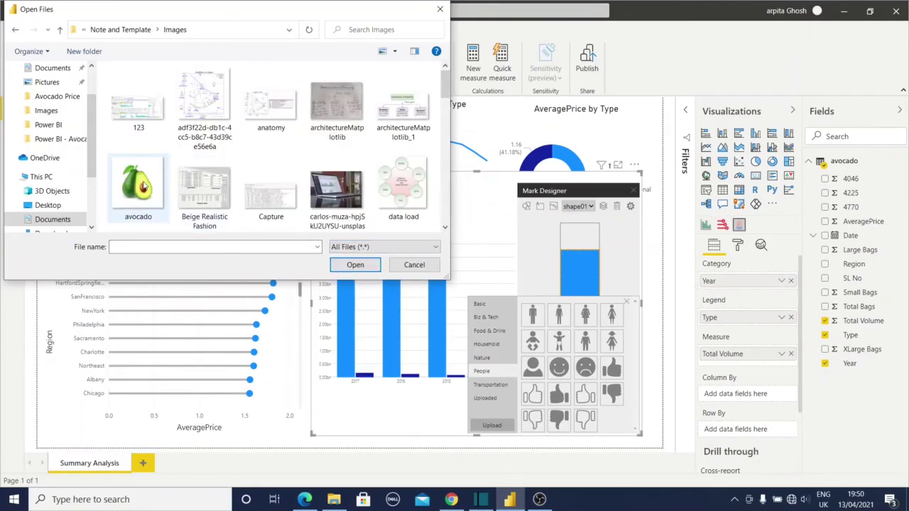
pyautogui.click(137, 174)
pyautogui.click(355, 265)
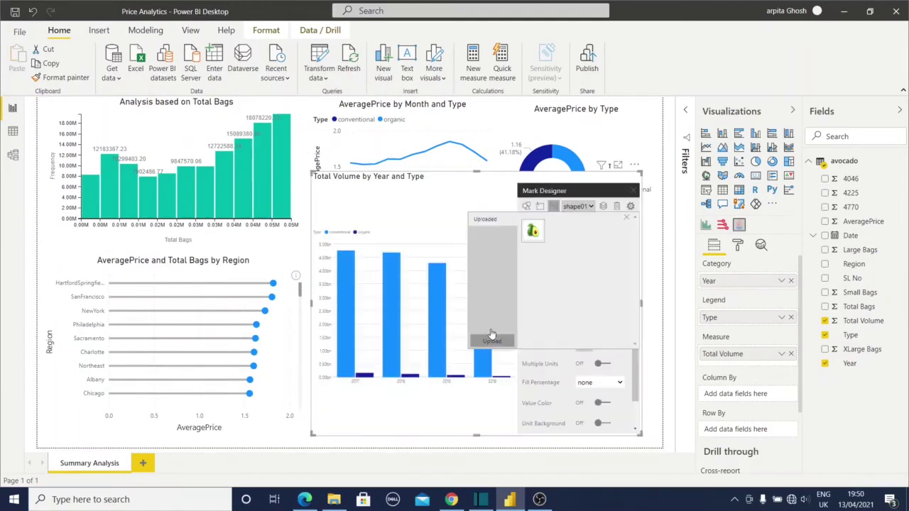
# Use the avocado image as repeated stacked marks, 2 units per row.
pyautogui.click(537, 232)
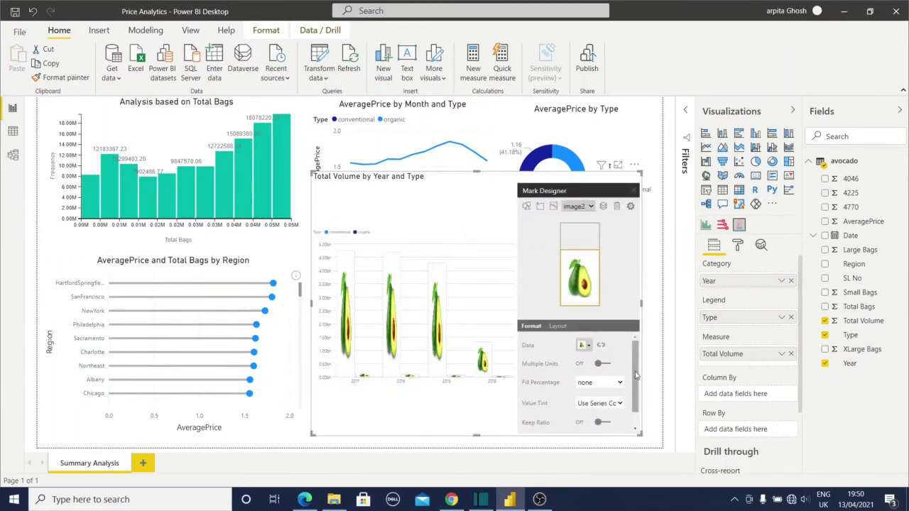
pyautogui.scroll(-1, 636, 376)
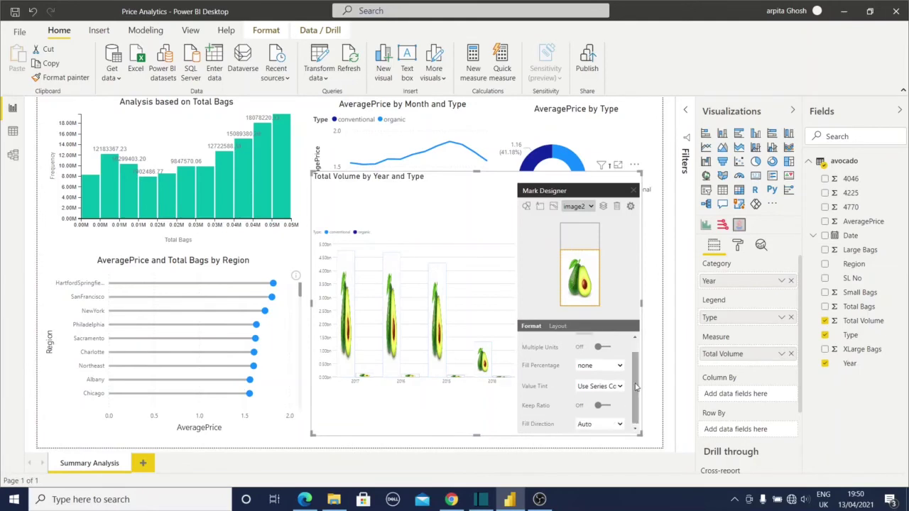
pyautogui.click(607, 348)
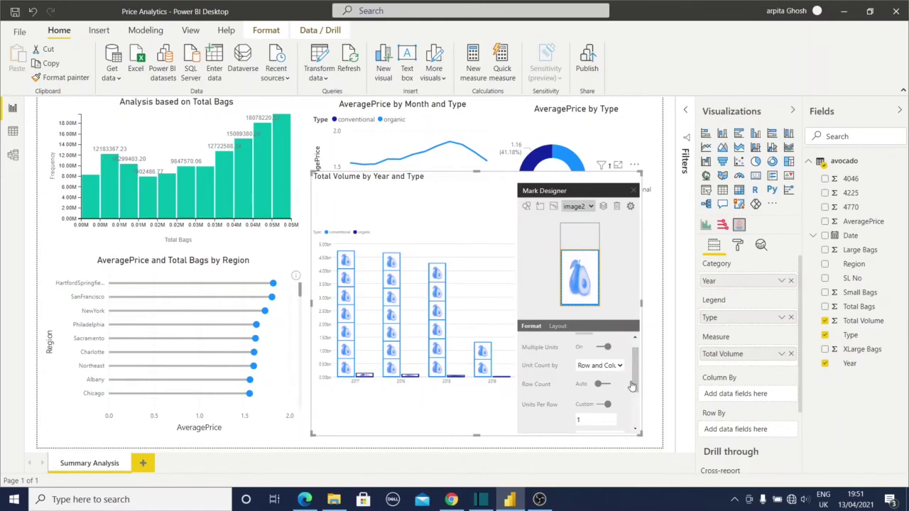
pyautogui.scroll(-1, 620, 399)
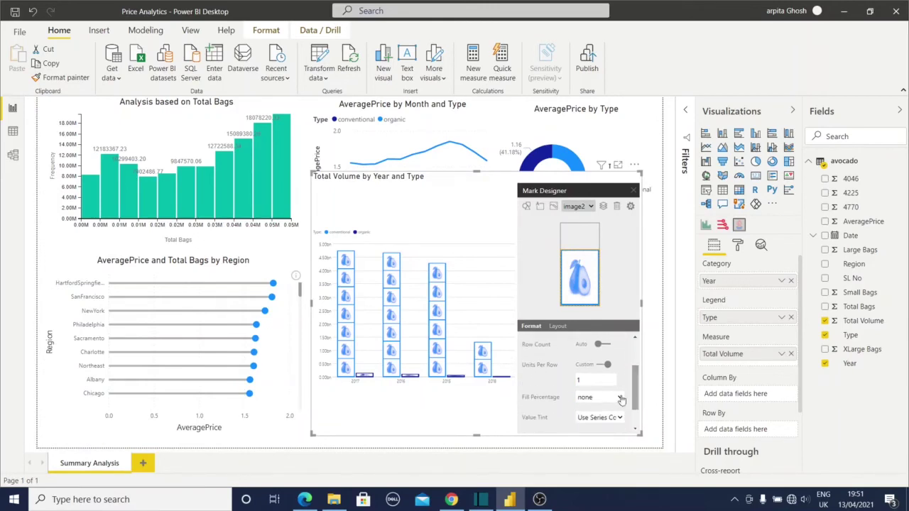
pyautogui.click(596, 380)
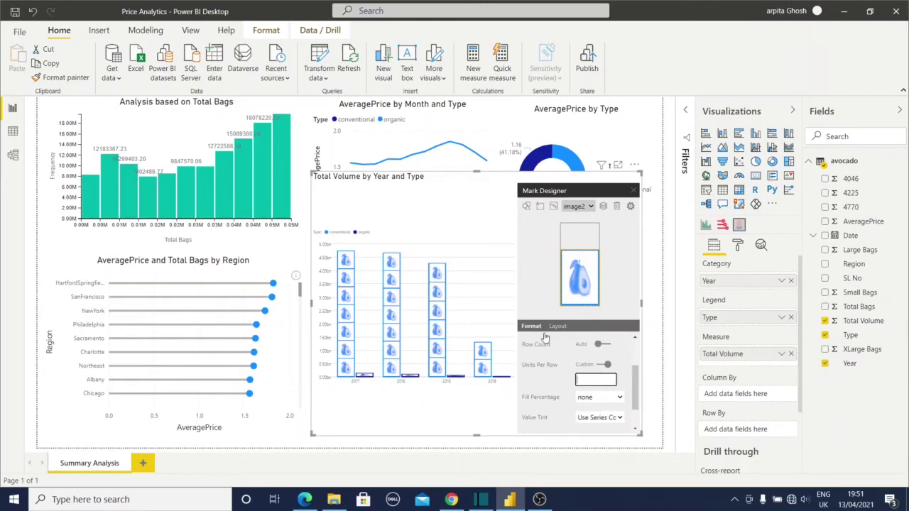
pyautogui.write('2')
pyautogui.click(564, 431)
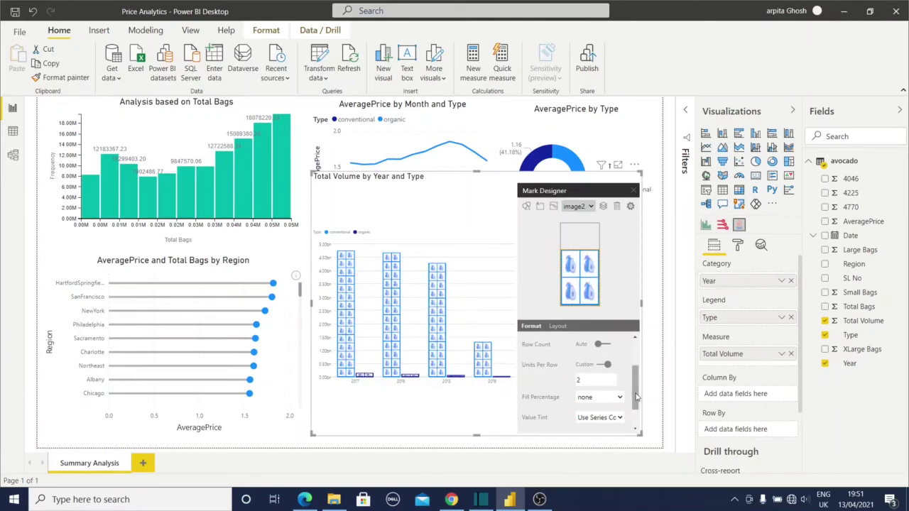
# Keep the mark fill direction on Auto and close the mark designer.
pyautogui.moveTo(636, 398); pyautogui.dragTo(636, 422)
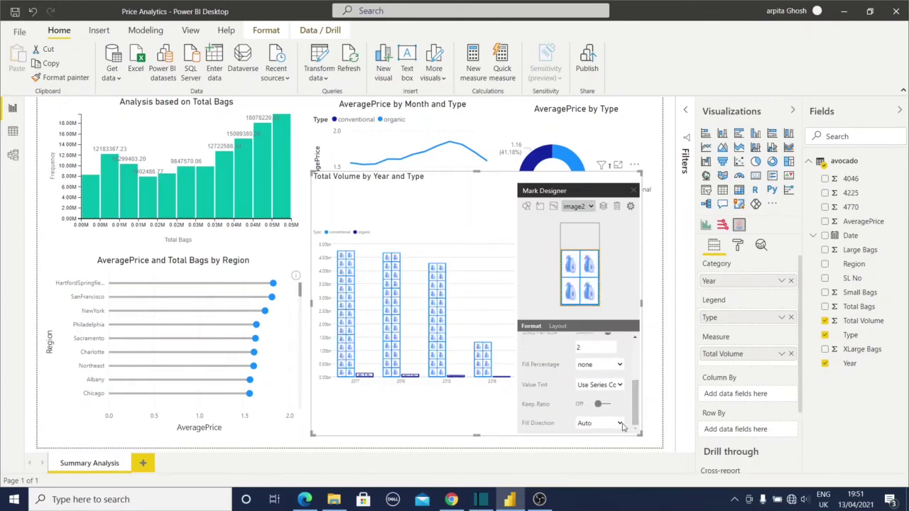
pyautogui.click(620, 423)
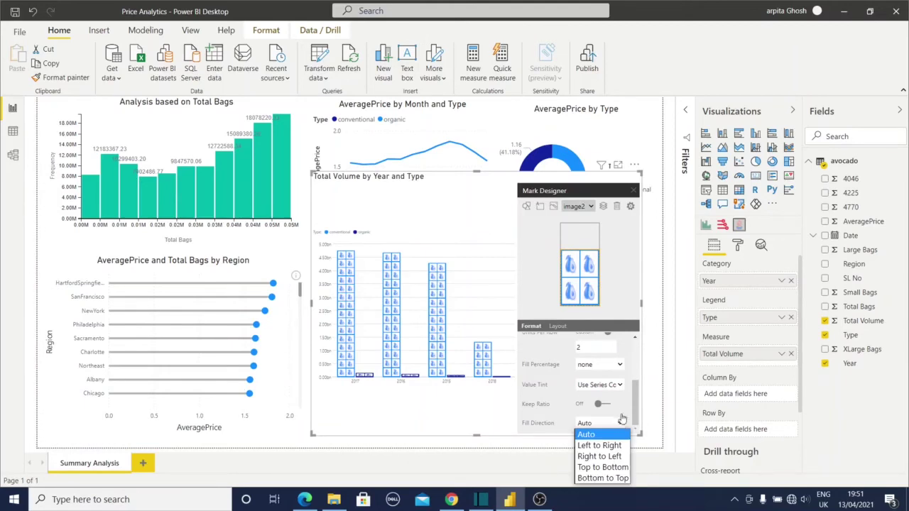
pyautogui.click(636, 407)
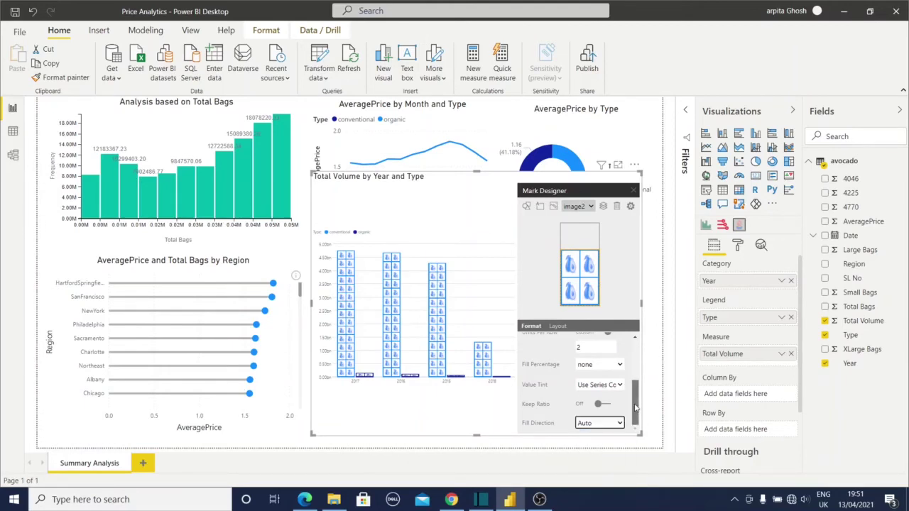
pyautogui.moveTo(635, 406); pyautogui.dragTo(635, 356)
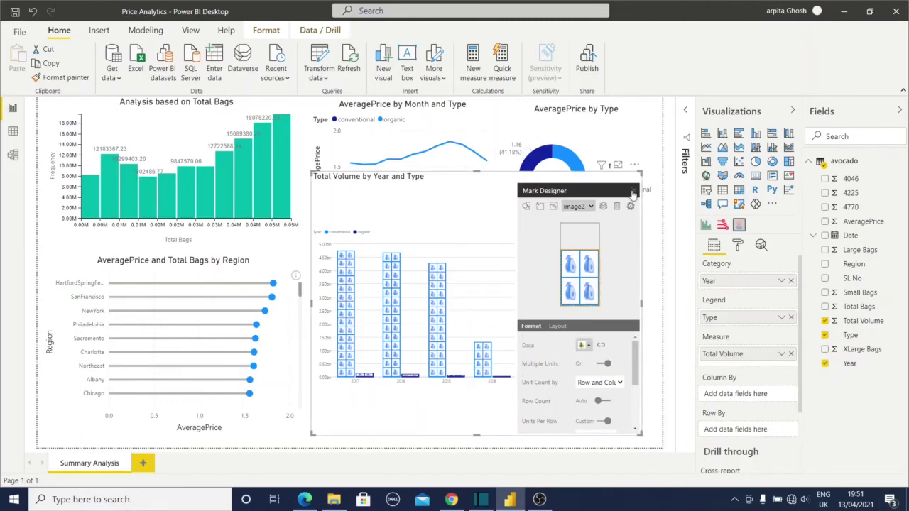
pyautogui.click(633, 192)
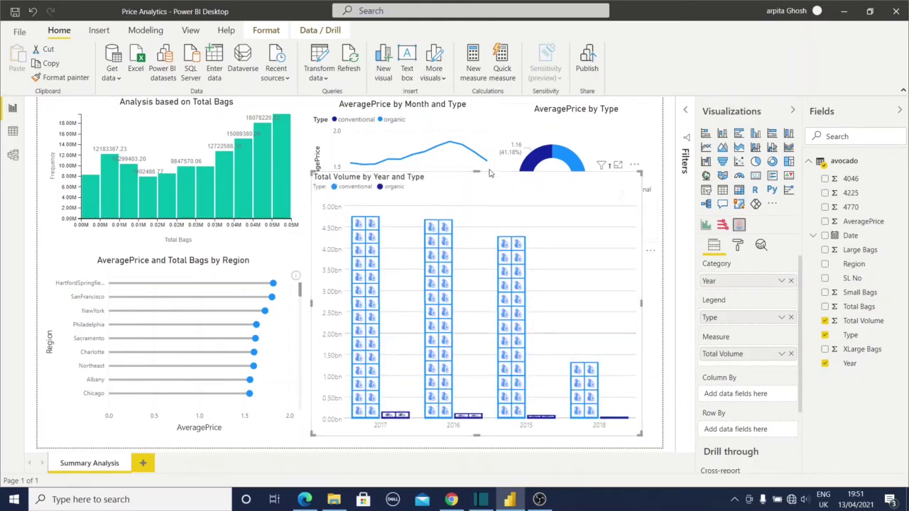
# Shrink the Total Volume chart below the line chart and apply the donut's formatting.
pyautogui.moveTo(476, 196); pyautogui.dragTo(475, 252)
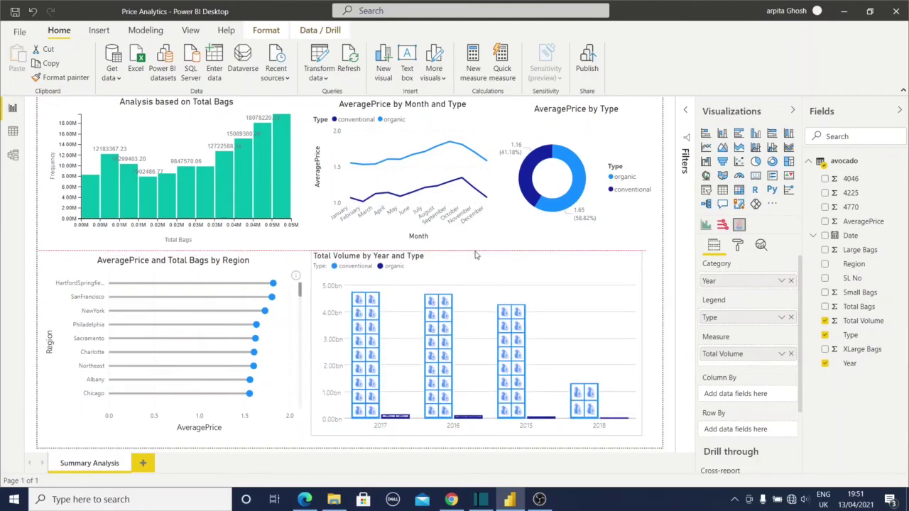
pyautogui.click(625, 123)
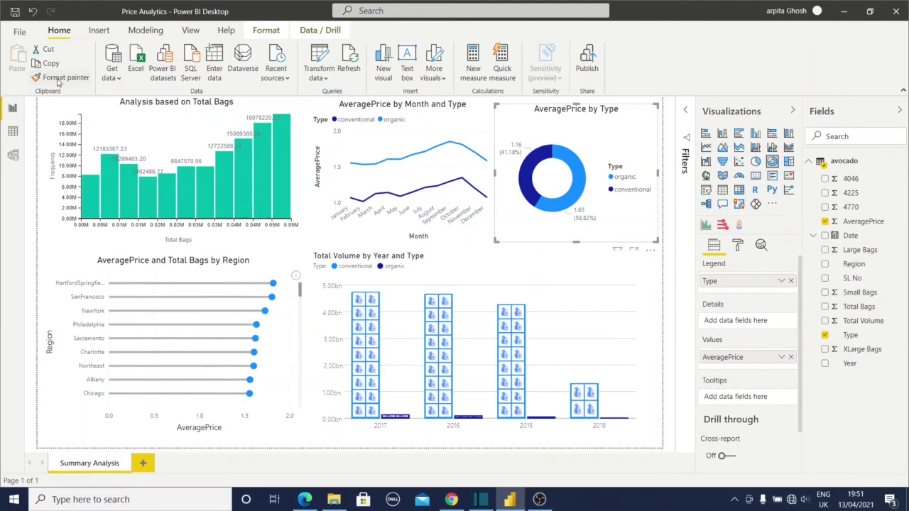
pyautogui.click(60, 78)
pyautogui.click(523, 265)
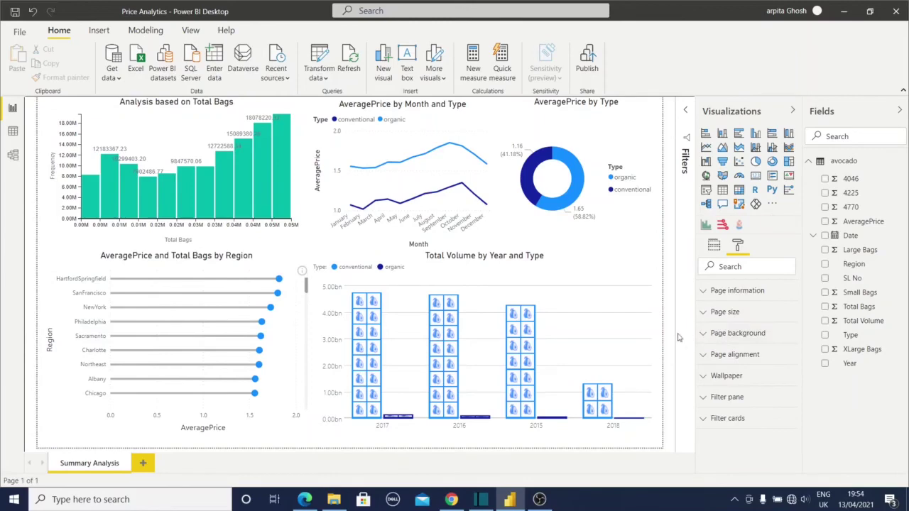
# Set the dose-juice avocado photo as the page background at 80% transparency.
pyautogui.click(723, 341)
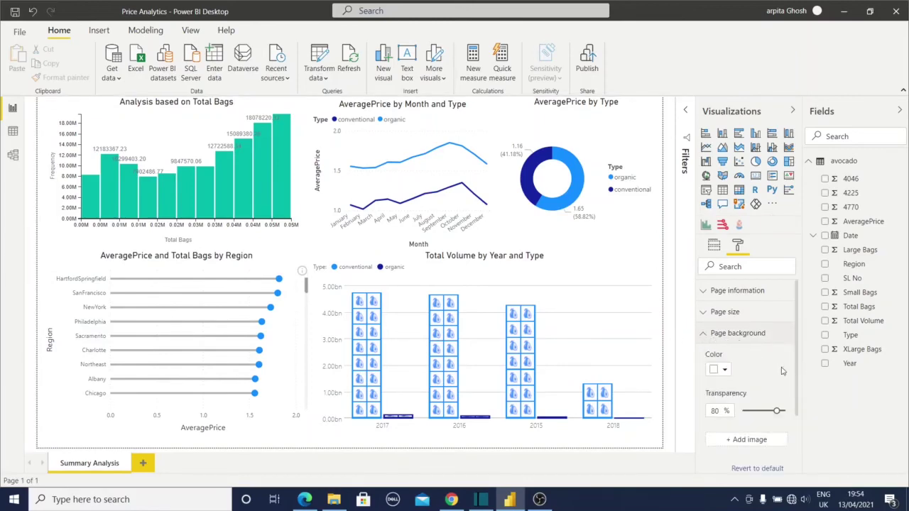
pyautogui.scroll(-2, 761, 355)
pyautogui.click(766, 385)
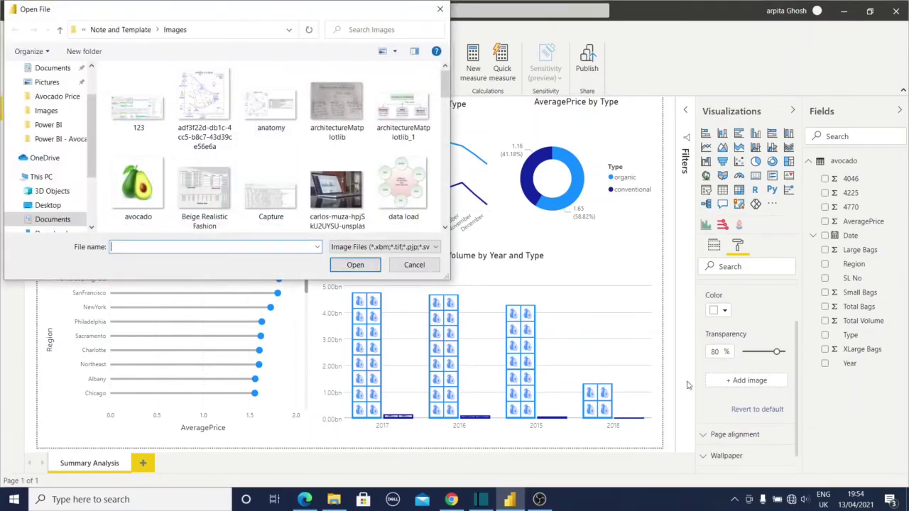
pyautogui.scroll(-1, 377, 160)
pyautogui.scroll(-1, 377, 161)
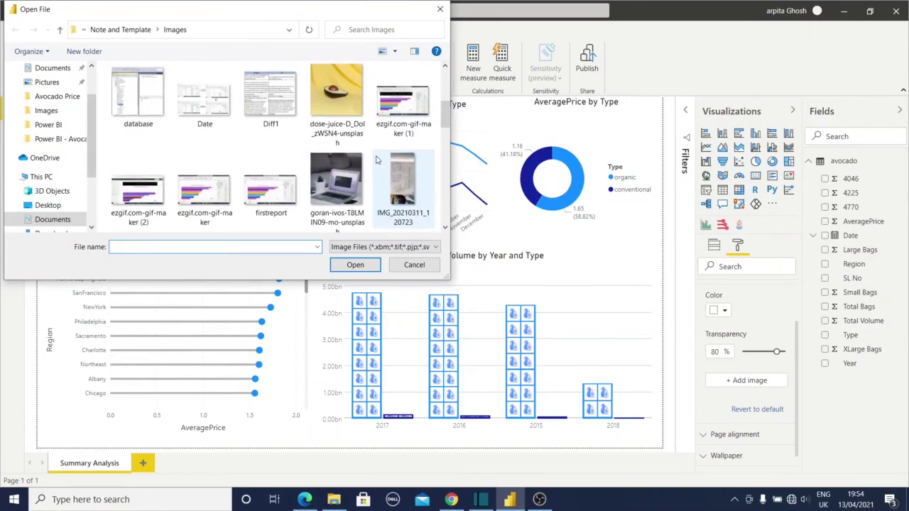
pyautogui.click(336, 99)
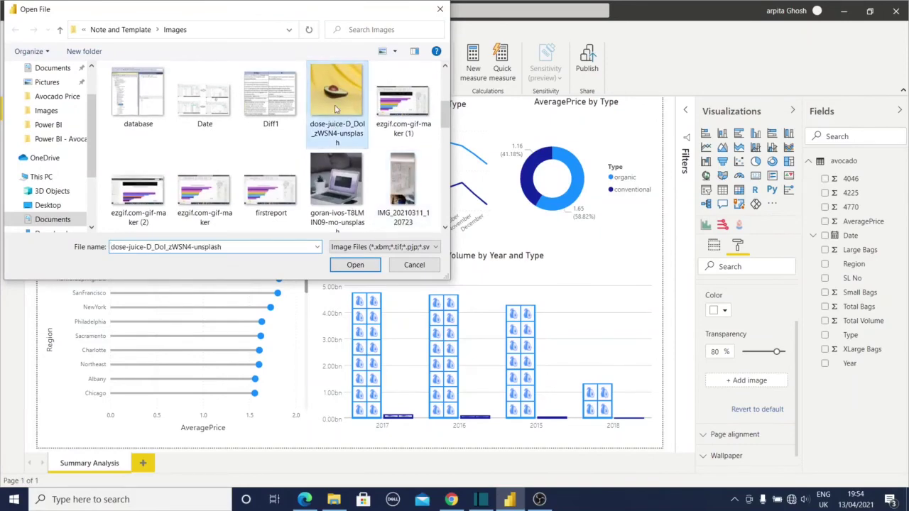
pyautogui.click(354, 265)
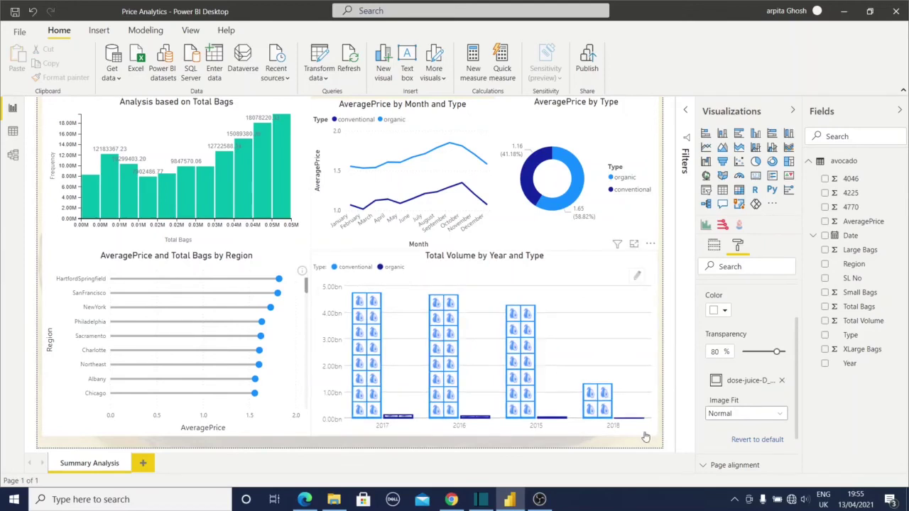
pyautogui.click(645, 437)
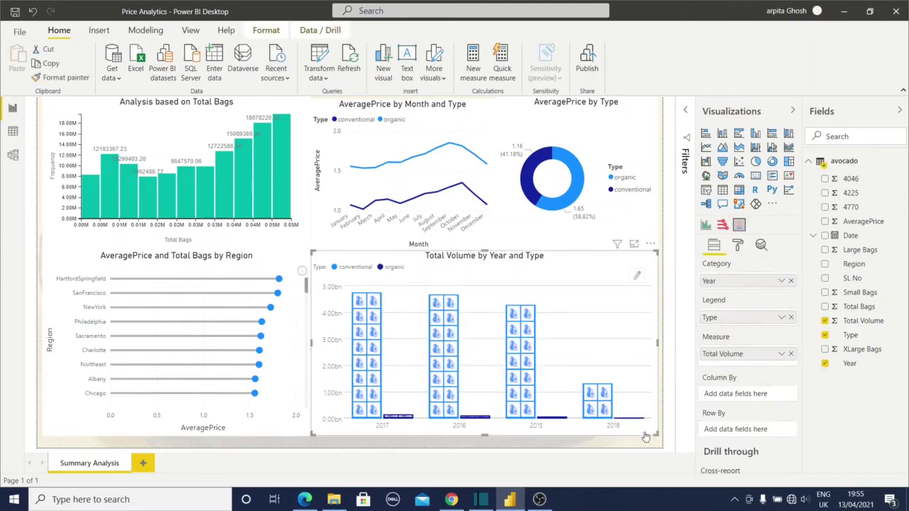
# Switch off the background of the Total Volume chart, the donut chart and the AveragePrice line chart.
pyautogui.click(737, 244)
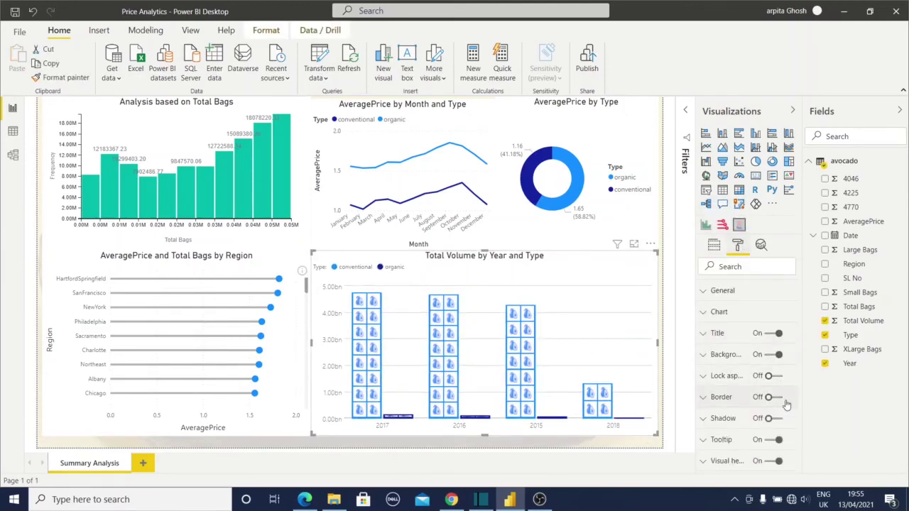
pyautogui.click(769, 355)
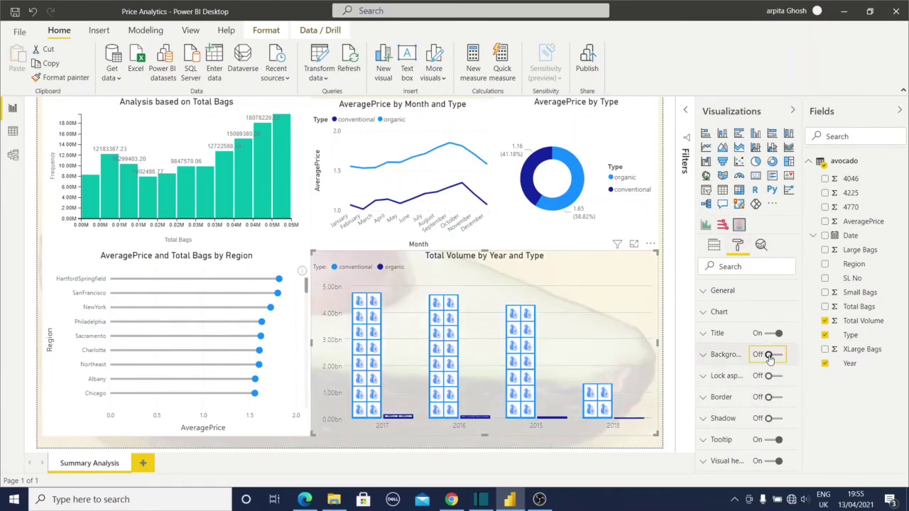
pyautogui.click(594, 230)
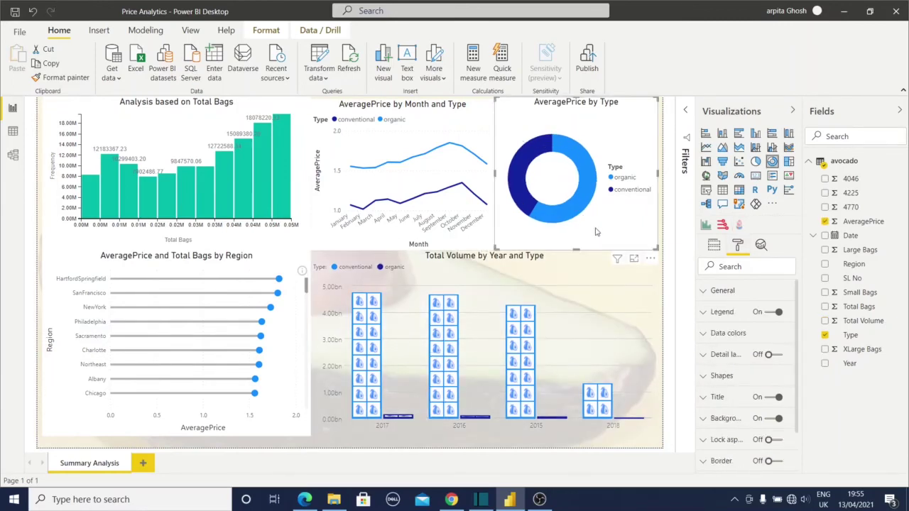
pyautogui.click(764, 423)
pyautogui.click(474, 237)
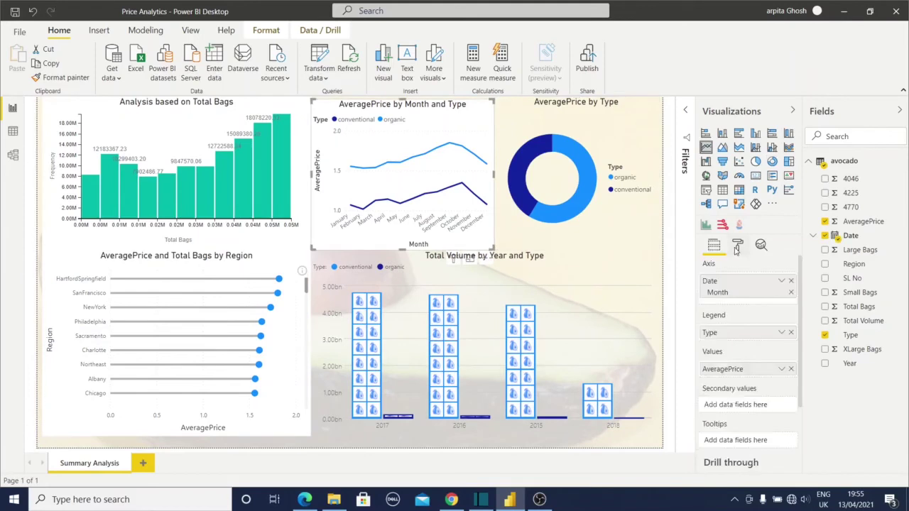
pyautogui.scroll(-3, 761, 410)
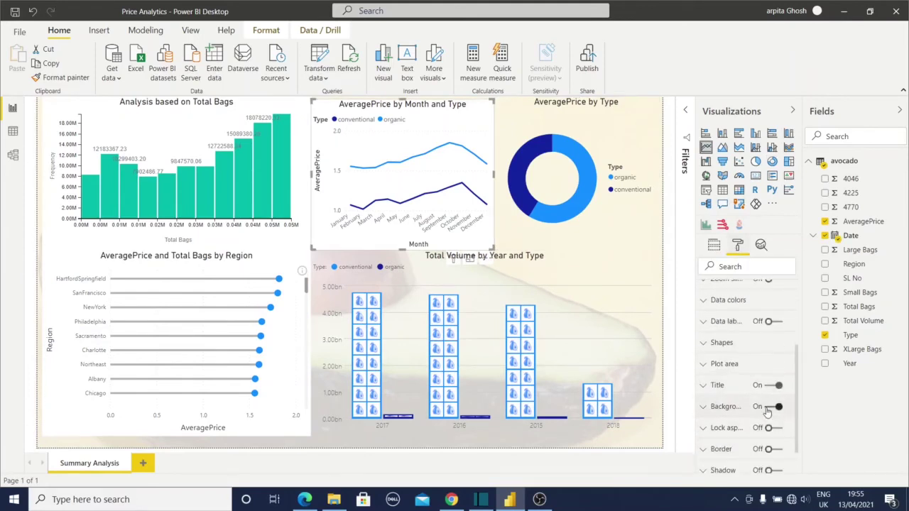
pyautogui.click(768, 406)
# Switch off the background of the Region chart and the Total Bags histogram.
pyautogui.click(276, 422)
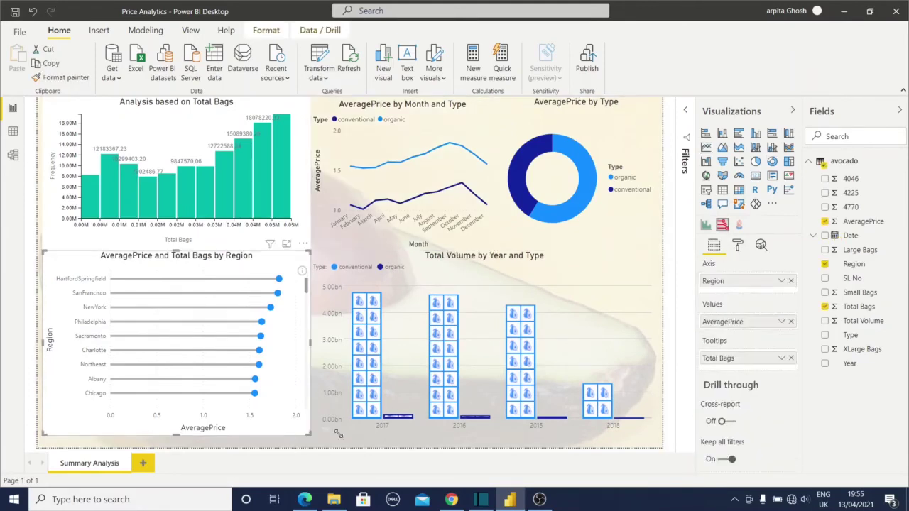
pyautogui.click(737, 244)
pyautogui.click(769, 418)
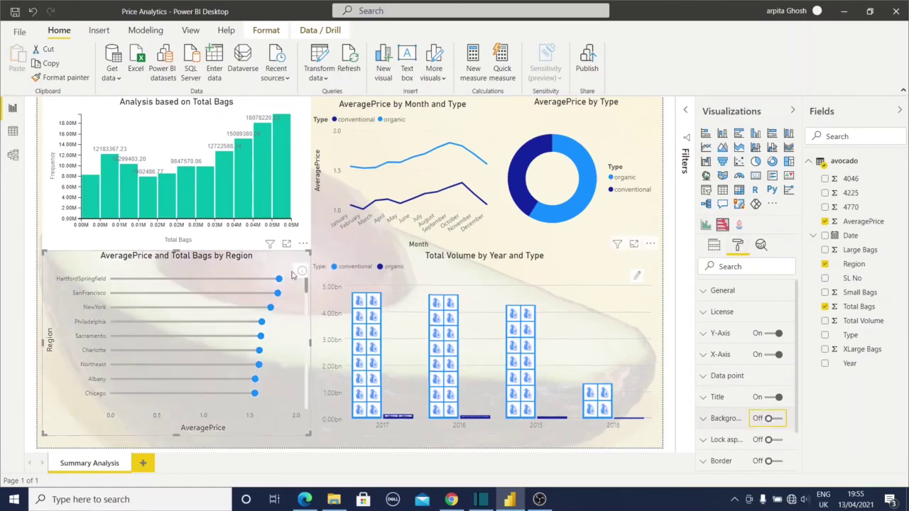
pyautogui.click(119, 242)
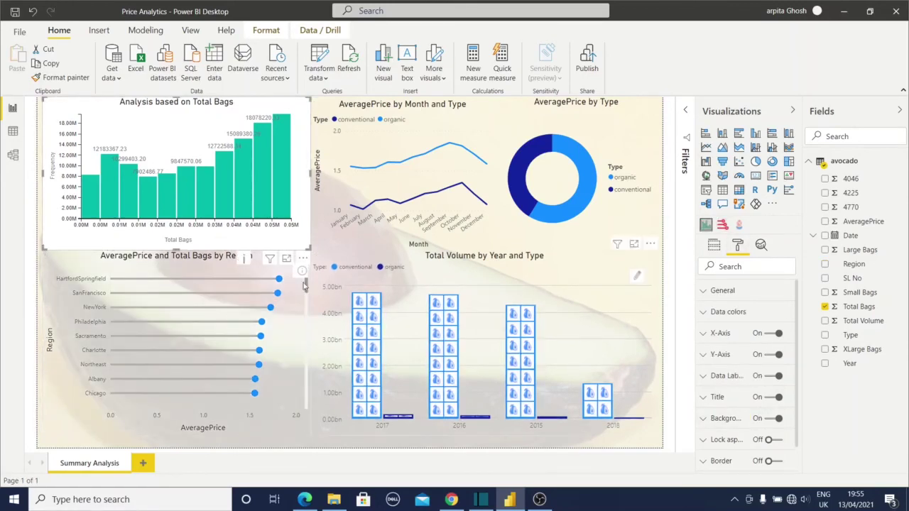
pyautogui.click(635, 274)
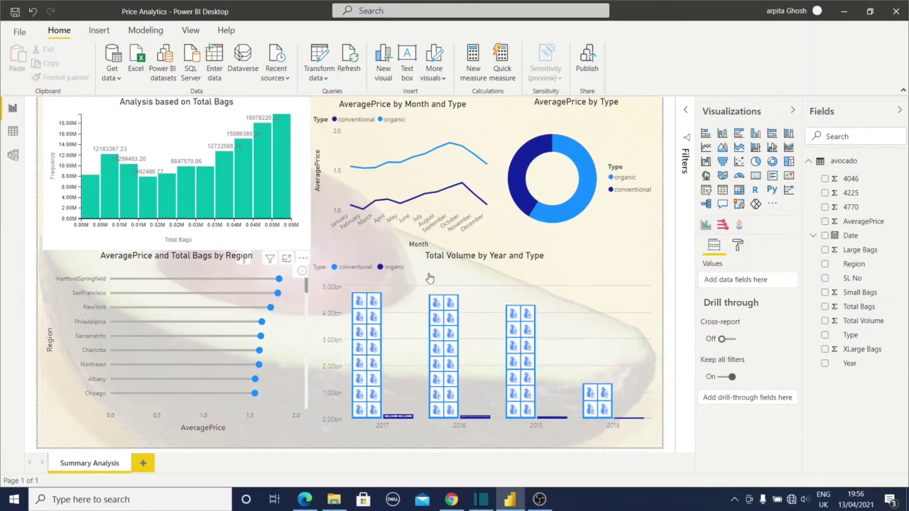
pyautogui.click(738, 245)
pyautogui.click(769, 418)
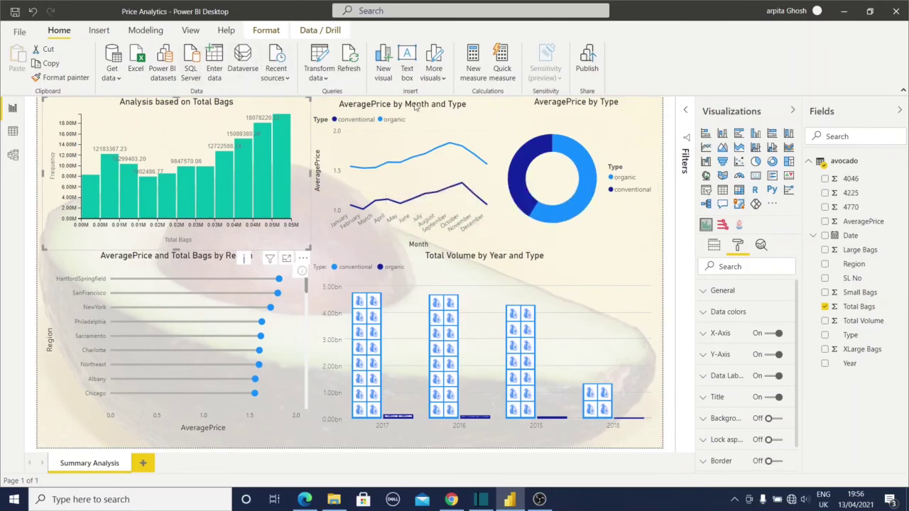
# Customize the current theme, setting Color 1 to green #05A71B, and apply it.
pyautogui.click(190, 32)
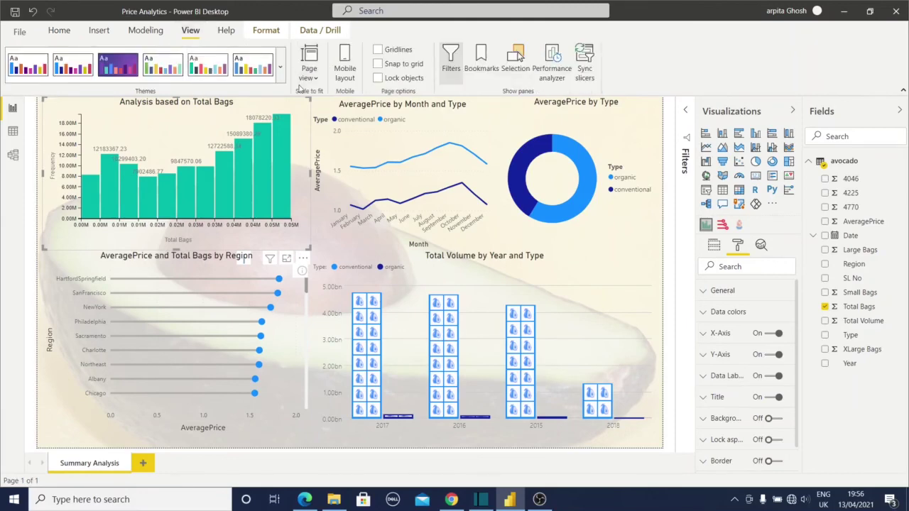
pyautogui.click(278, 69)
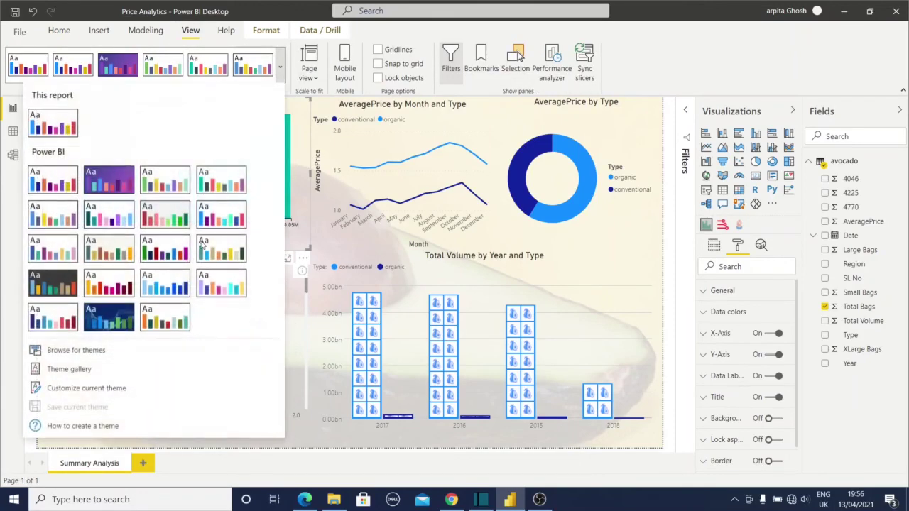
pyautogui.click(96, 389)
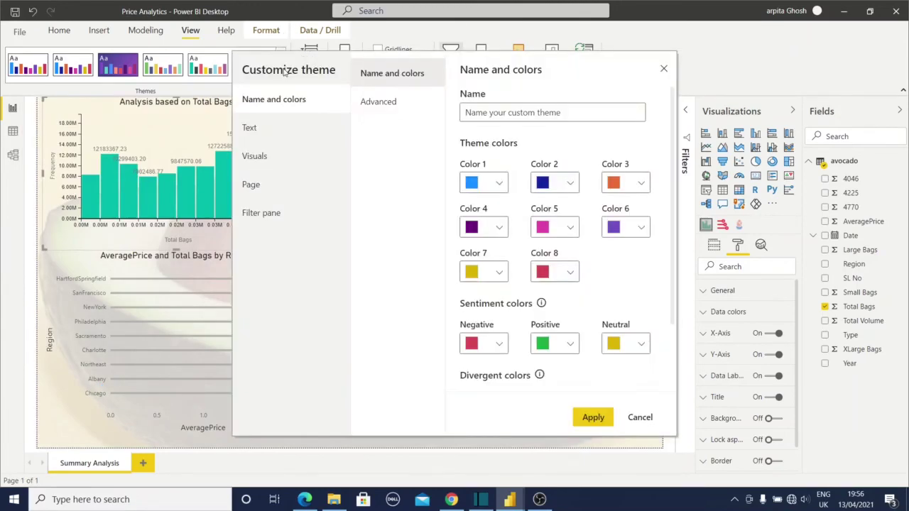
pyautogui.click(500, 185)
pyautogui.moveTo(555, 345); pyautogui.dragTo(522, 347)
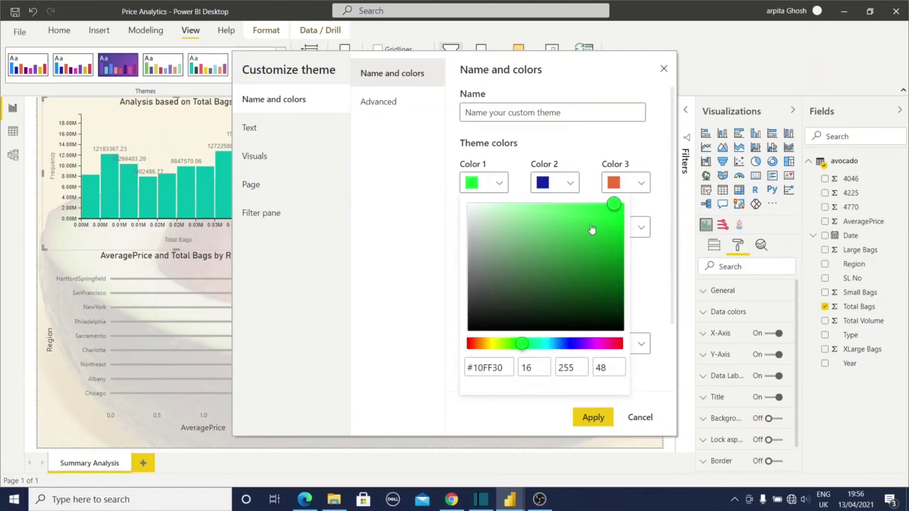
pyautogui.moveTo(613, 206); pyautogui.dragTo(611, 250)
pyautogui.click(595, 418)
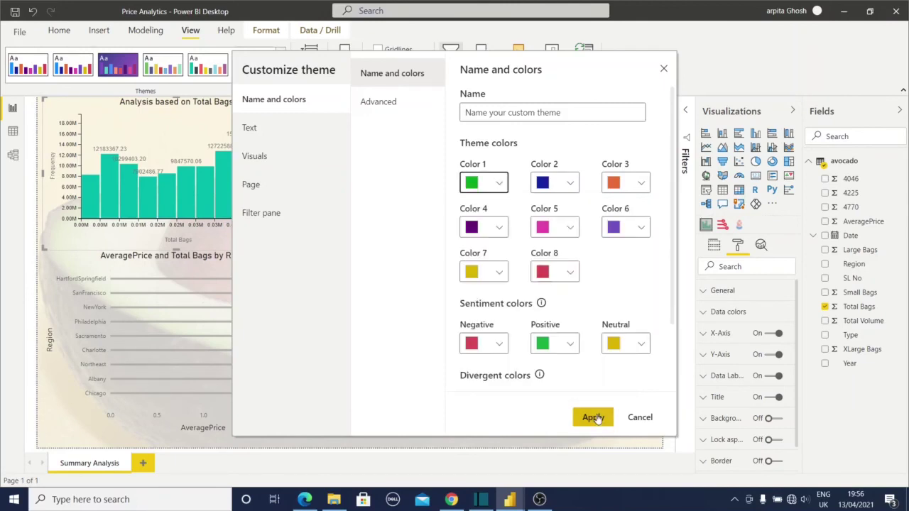
pyautogui.click(595, 418)
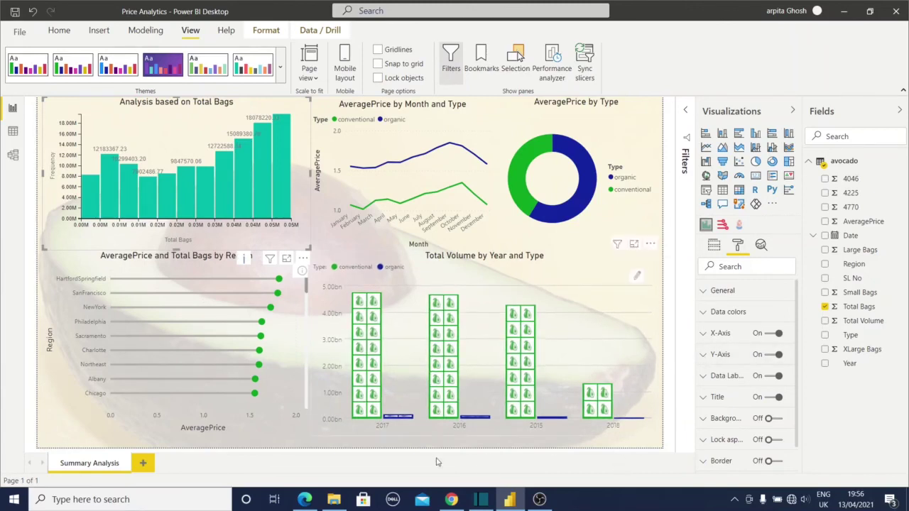
pyautogui.click(283, 446)
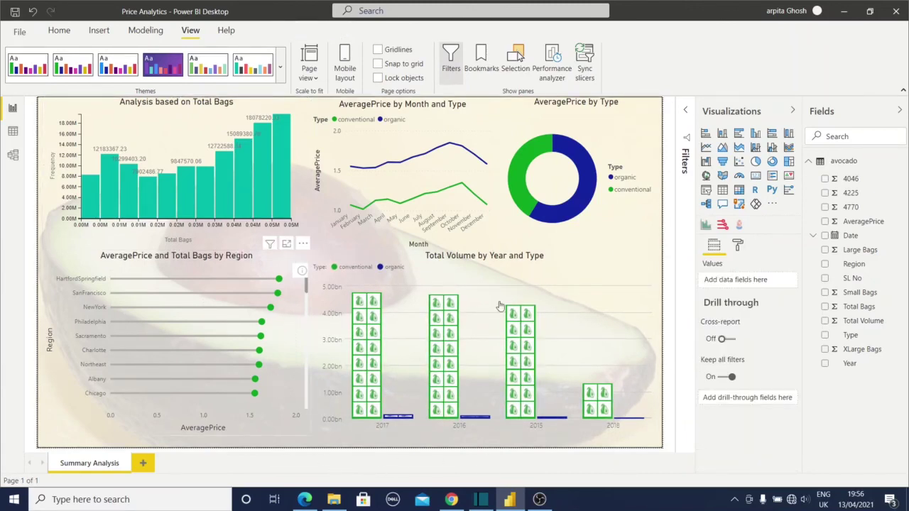